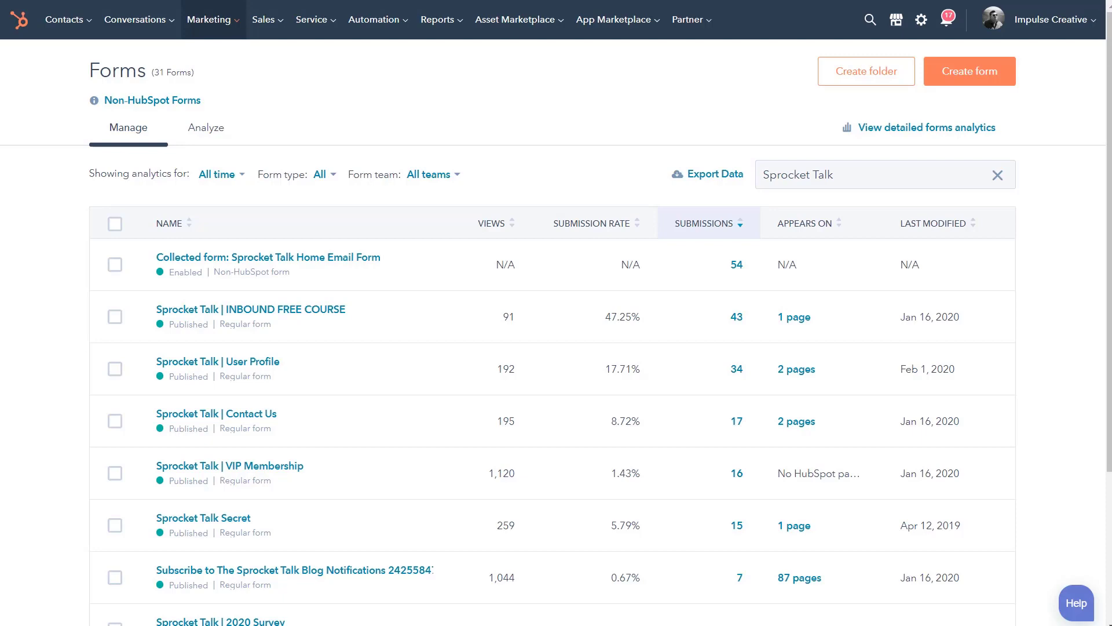
Go to the Forms list from the Marketing menu
click(220, 20)
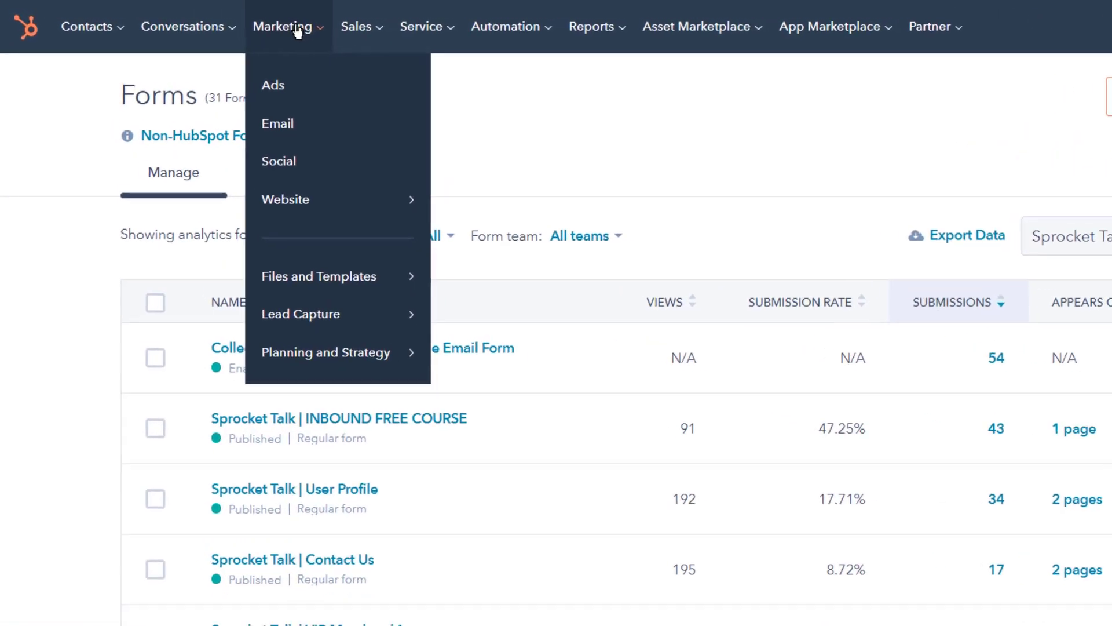
mouse_move(338, 319)
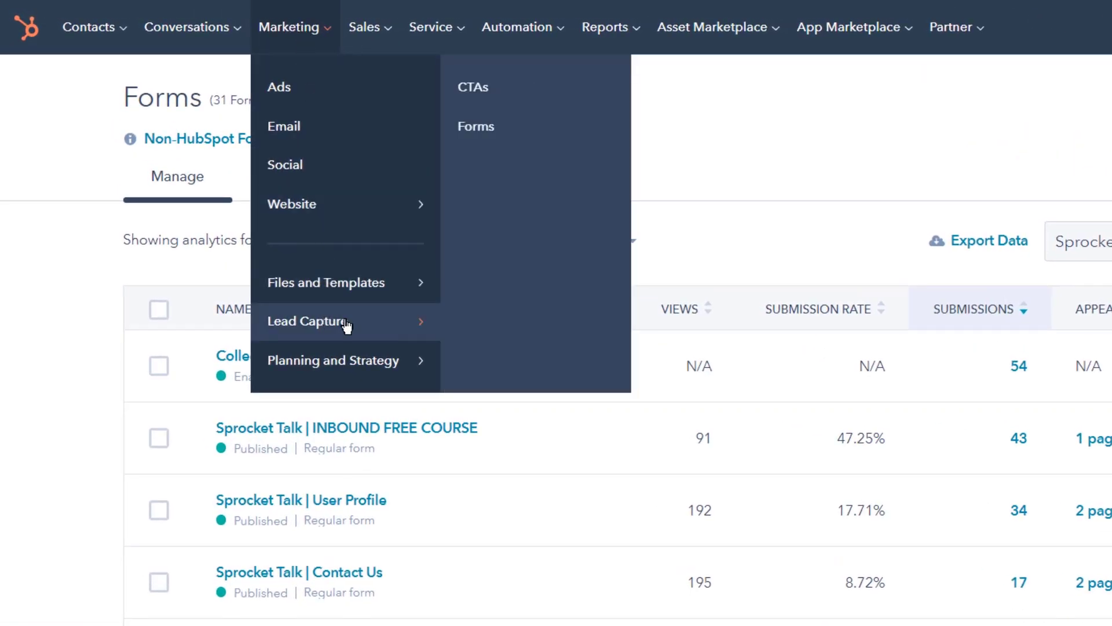
click(483, 132)
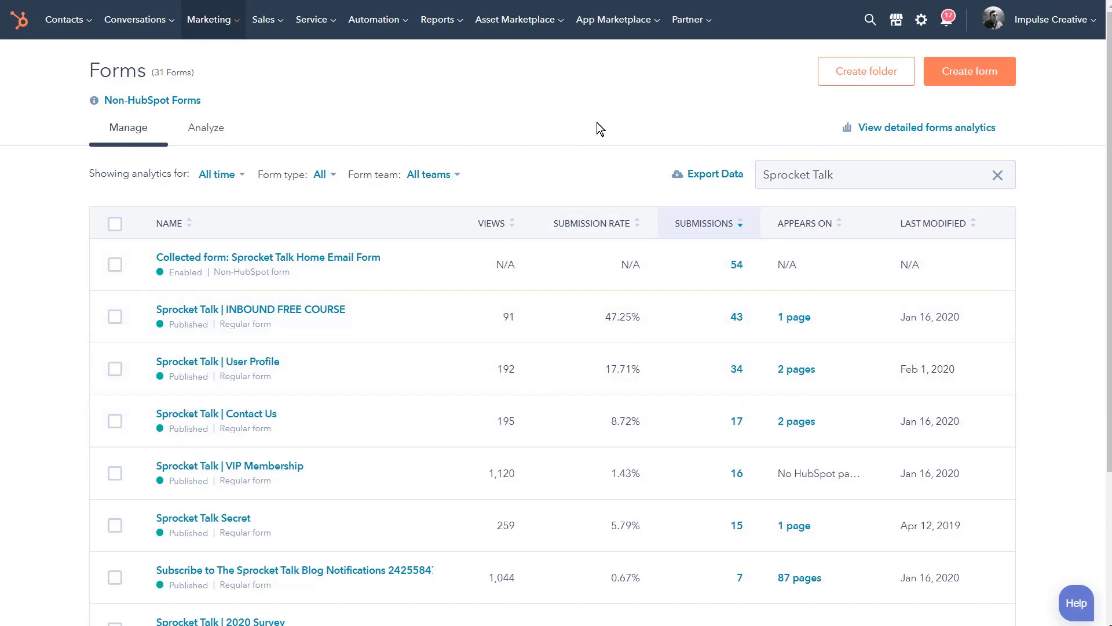
Open the detailed forms analytics dashboard, check the Form type filter, and review the per-form table
right_click(918, 132)
click(929, 138)
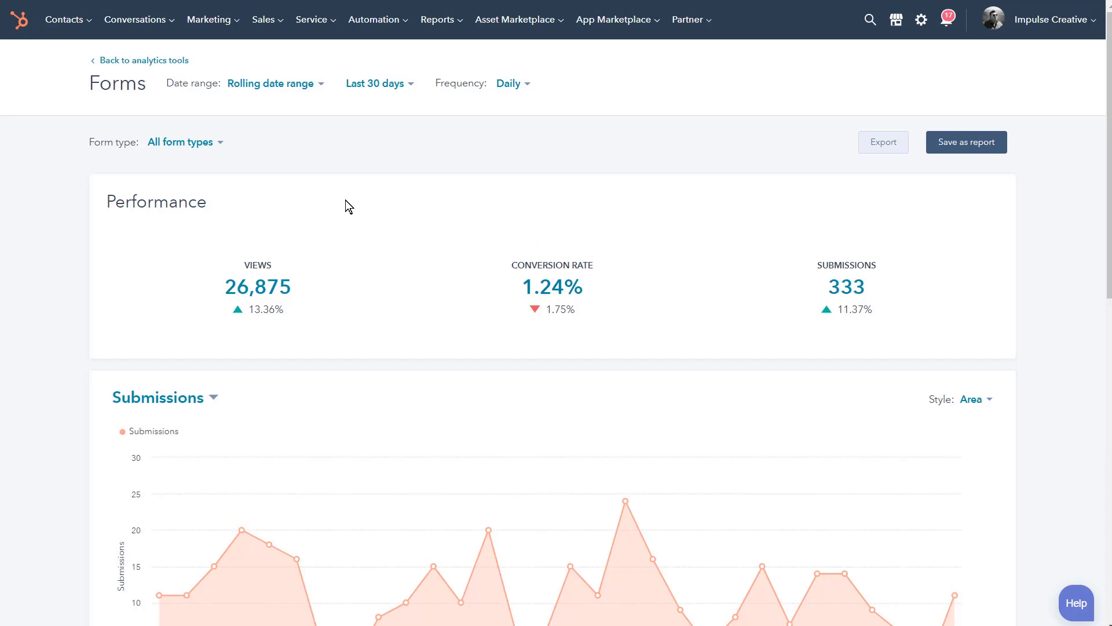
click(219, 143)
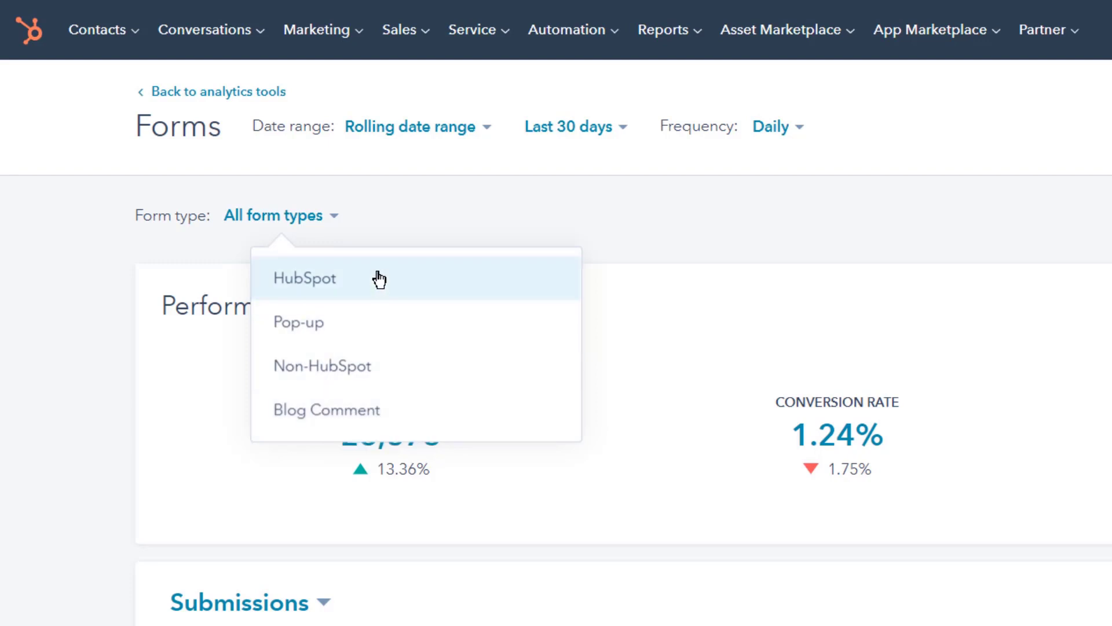
click(450, 215)
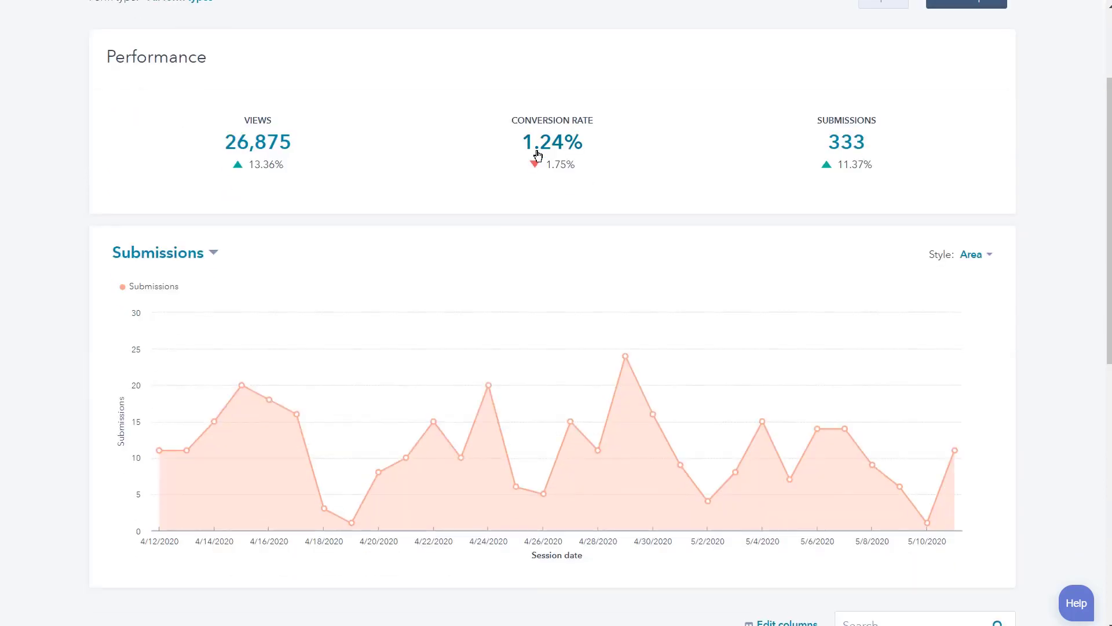
scroll(537, 153, down, 6)
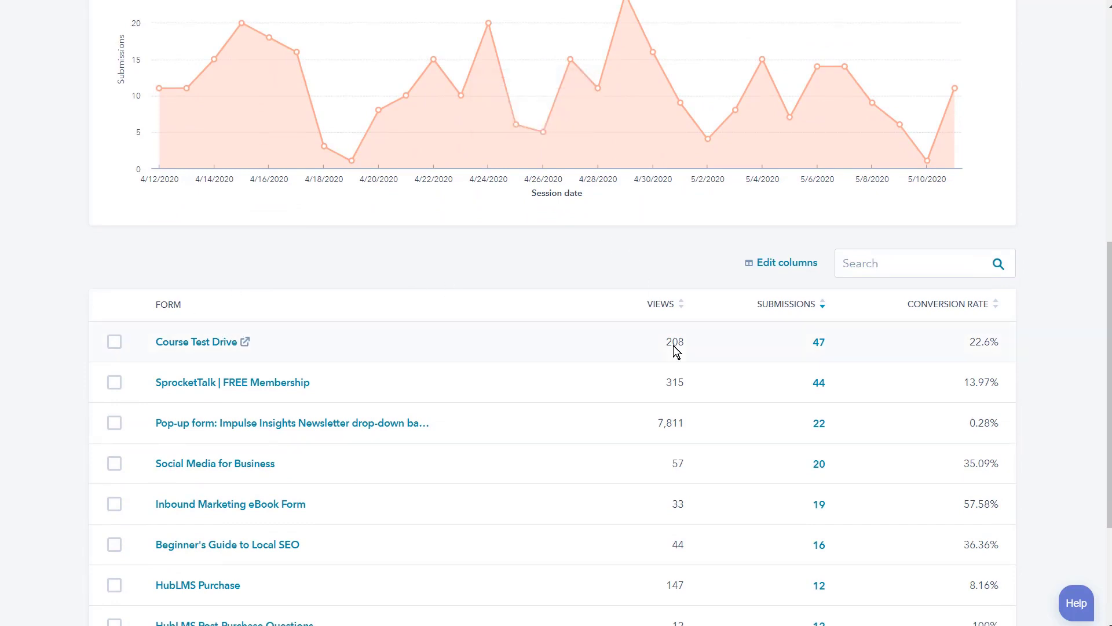
scroll(577, 323, down, 4)
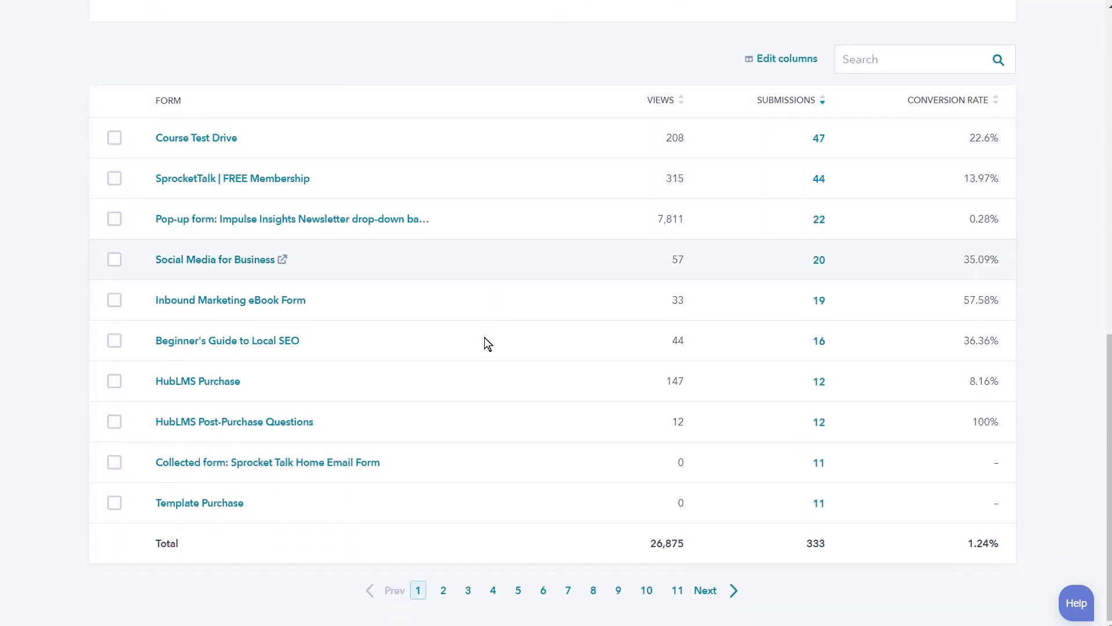
scroll(589, 358, up, 6)
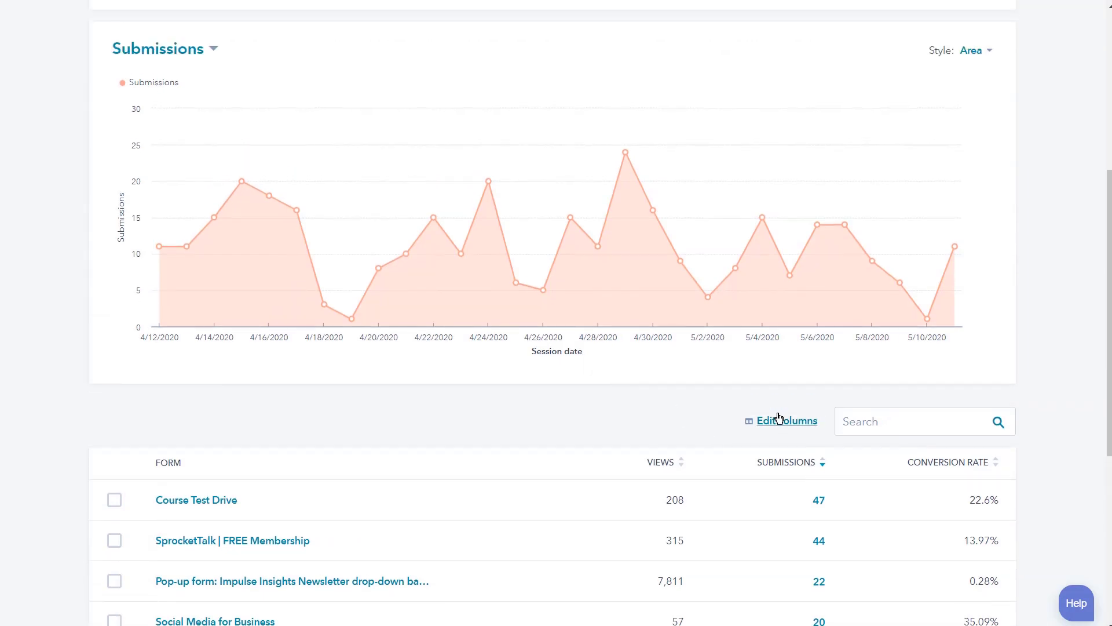
click(776, 421)
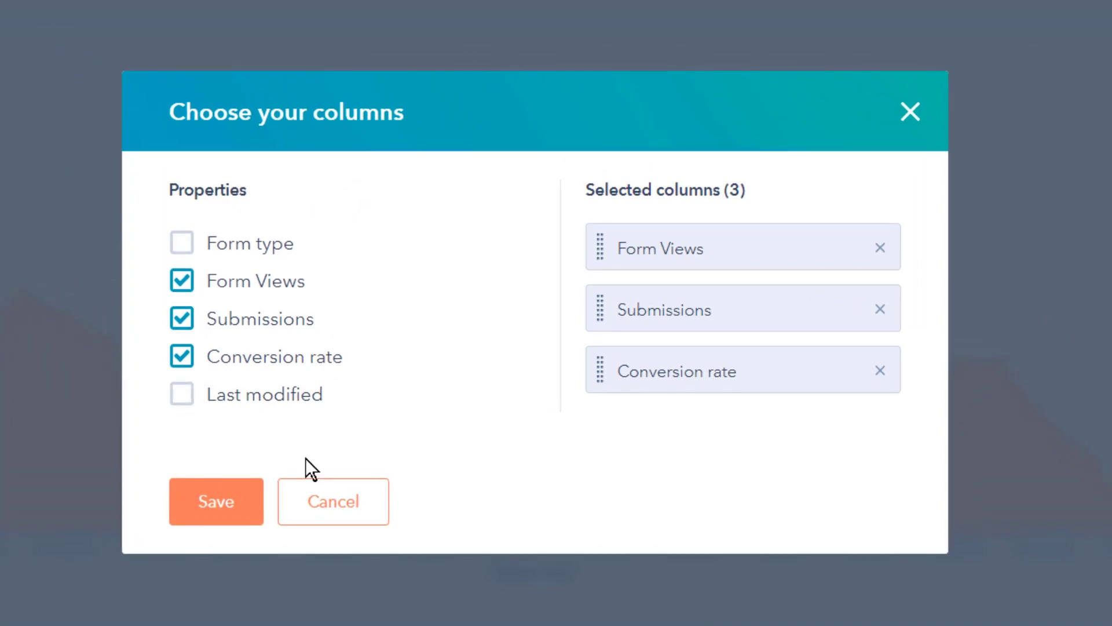
click(318, 499)
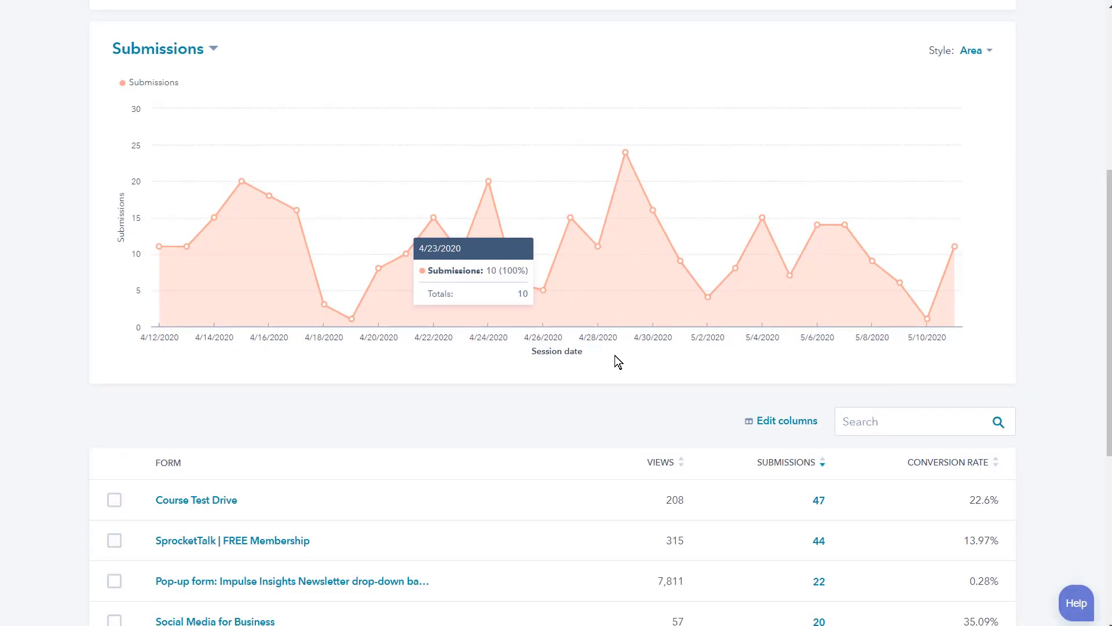
scroll(614, 356, up, 6)
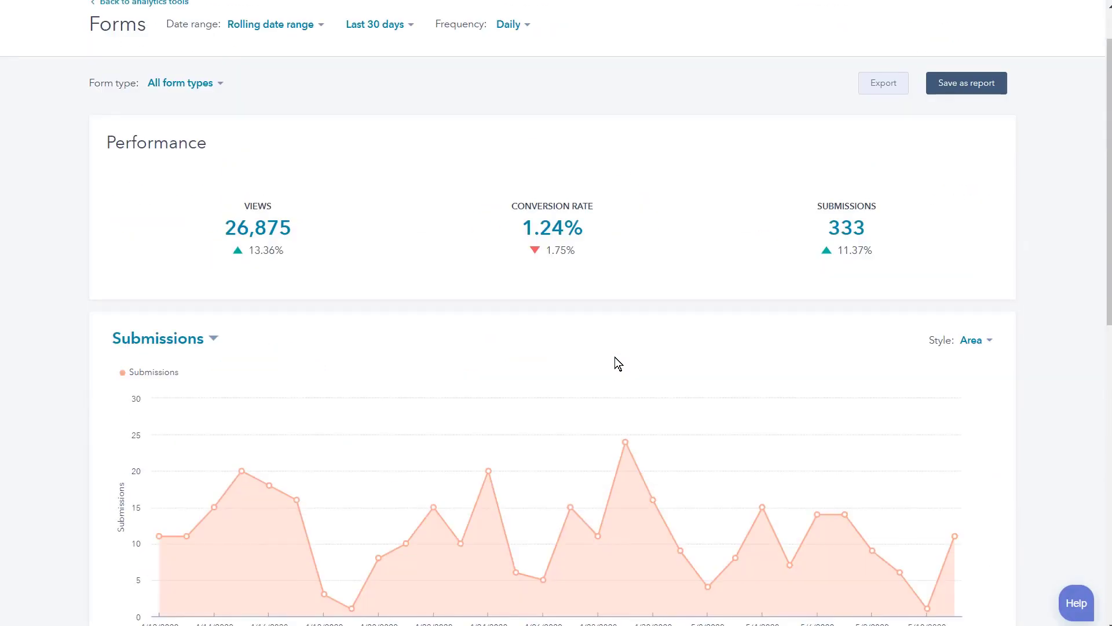
click(216, 399)
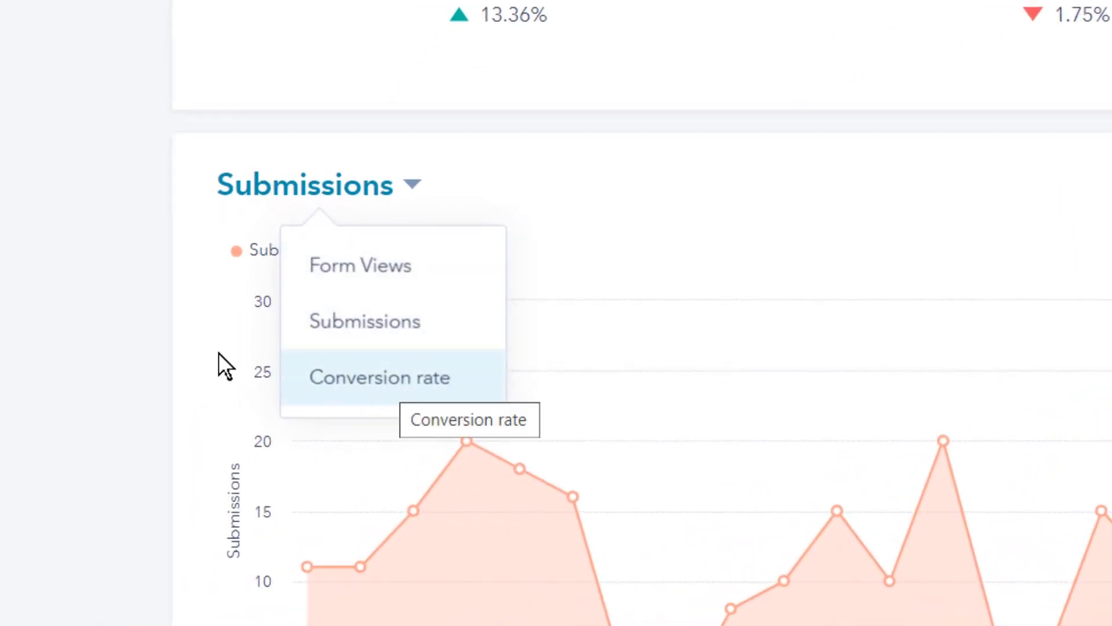
click(120, 281)
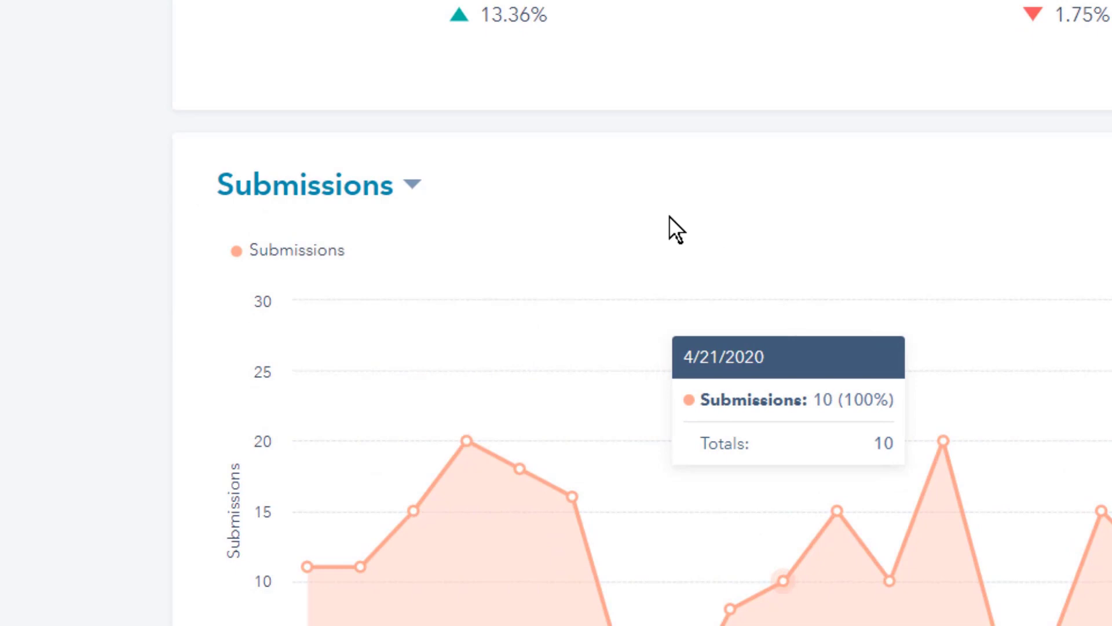
click(424, 201)
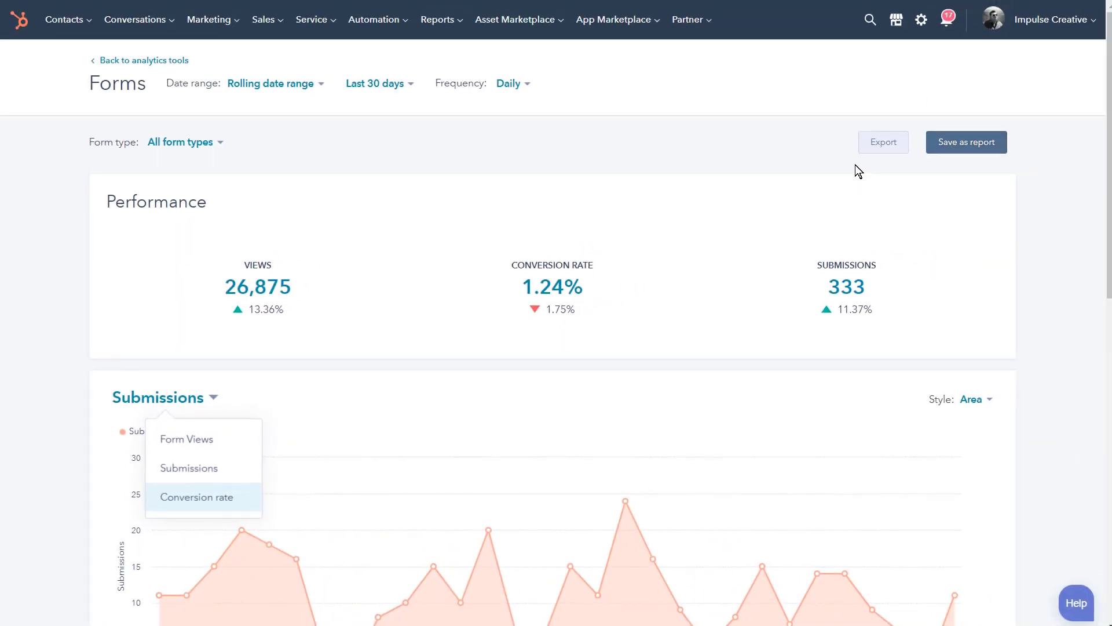
click(527, 179)
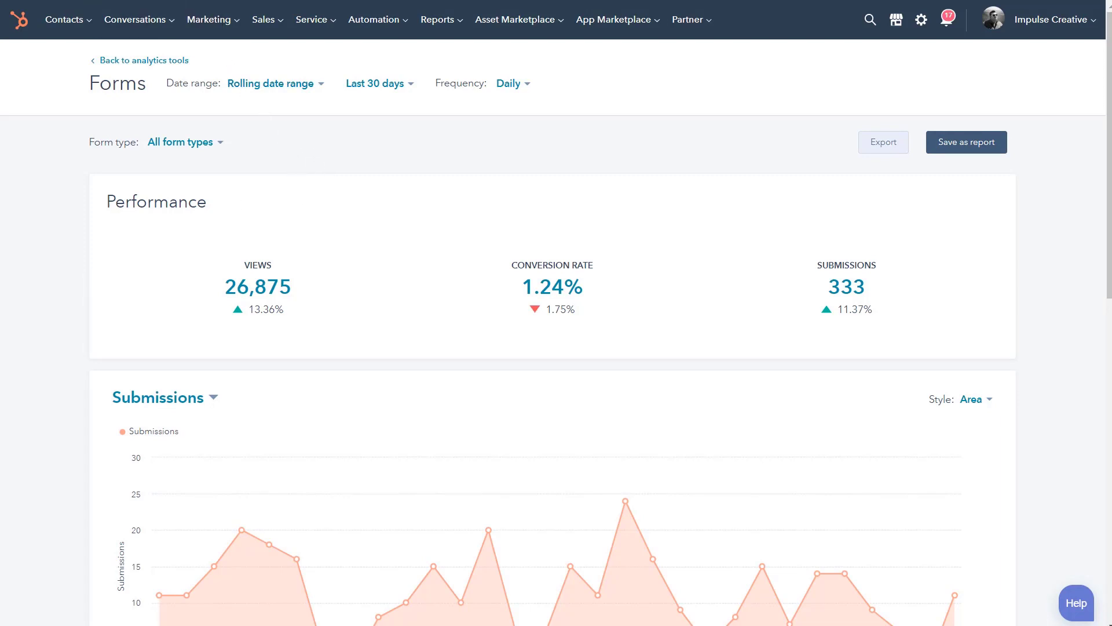
Back on the forms list, search 'Free Membership' and open that form's row actions
key(alt+Left)
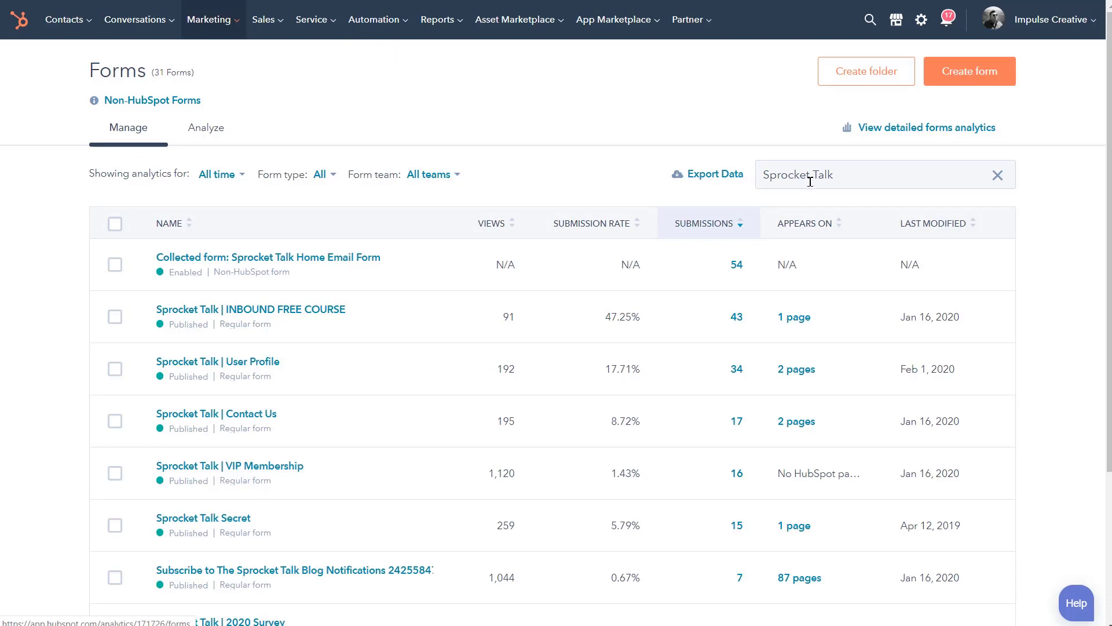
drag(844, 174, 753, 174)
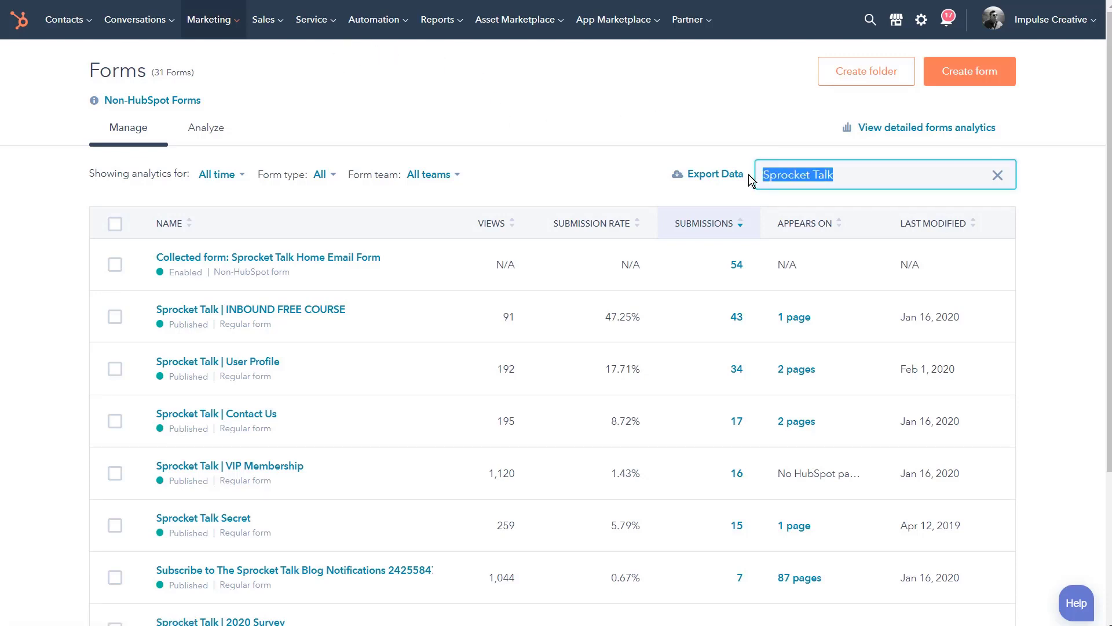
text(Free Membership)
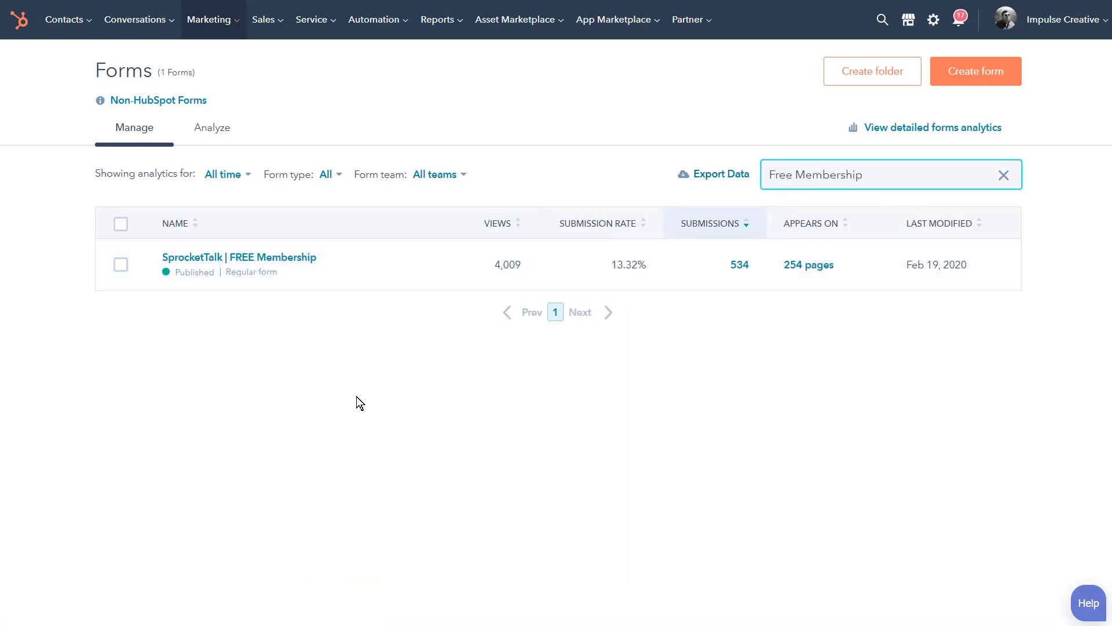
click(427, 266)
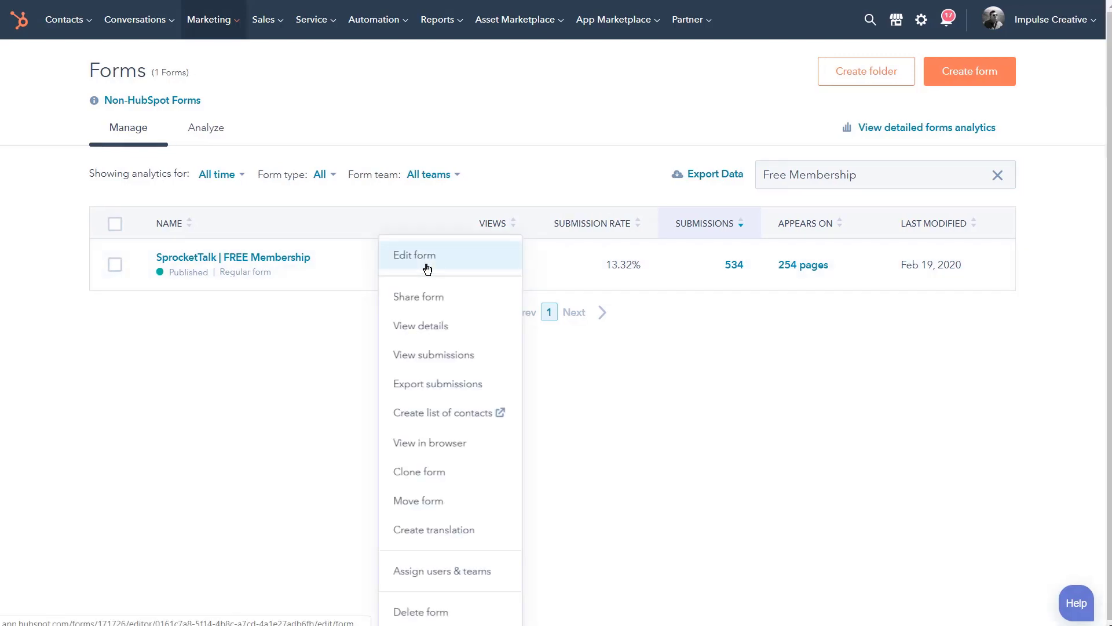
Open the form's details page and switch its chart through conversion rate, views, then back to Submissions
click(436, 326)
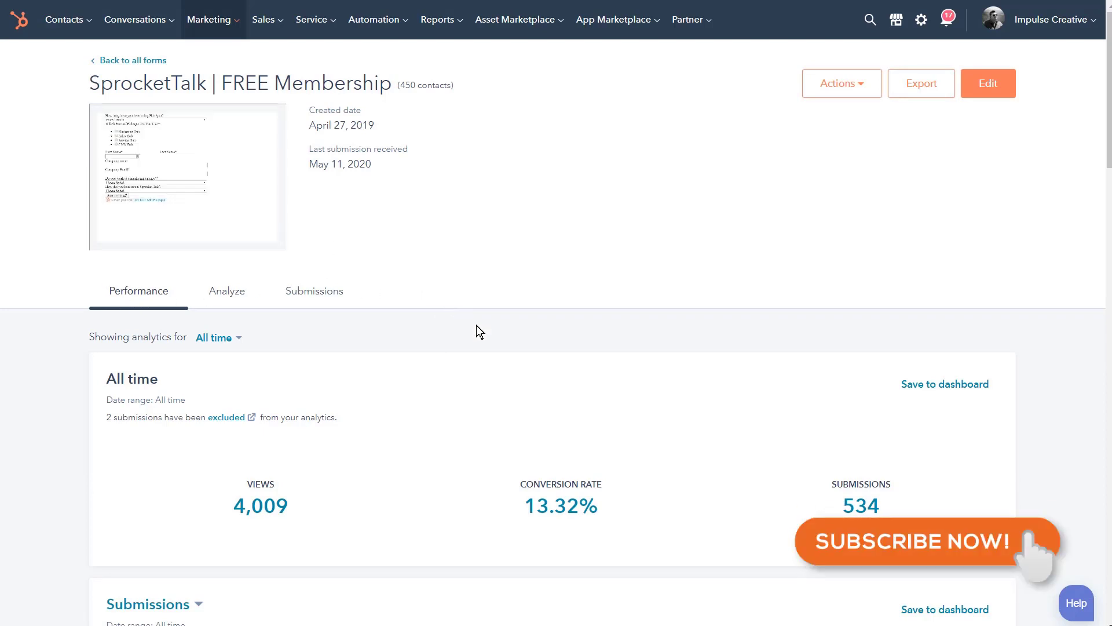
scroll(477, 329, down, 1)
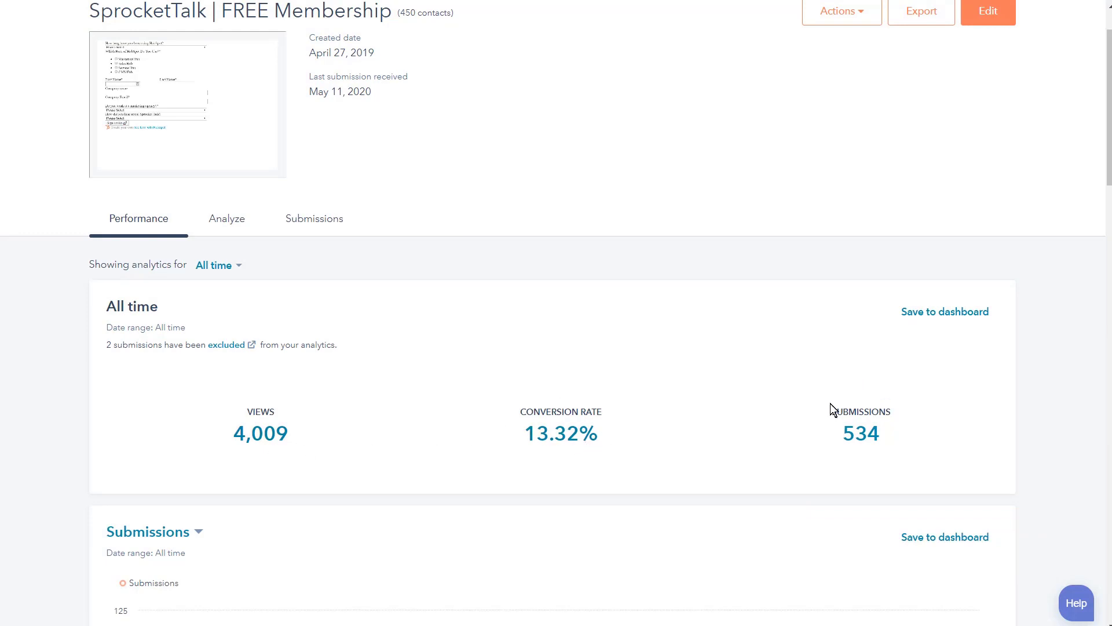
scroll(683, 408, down, 5)
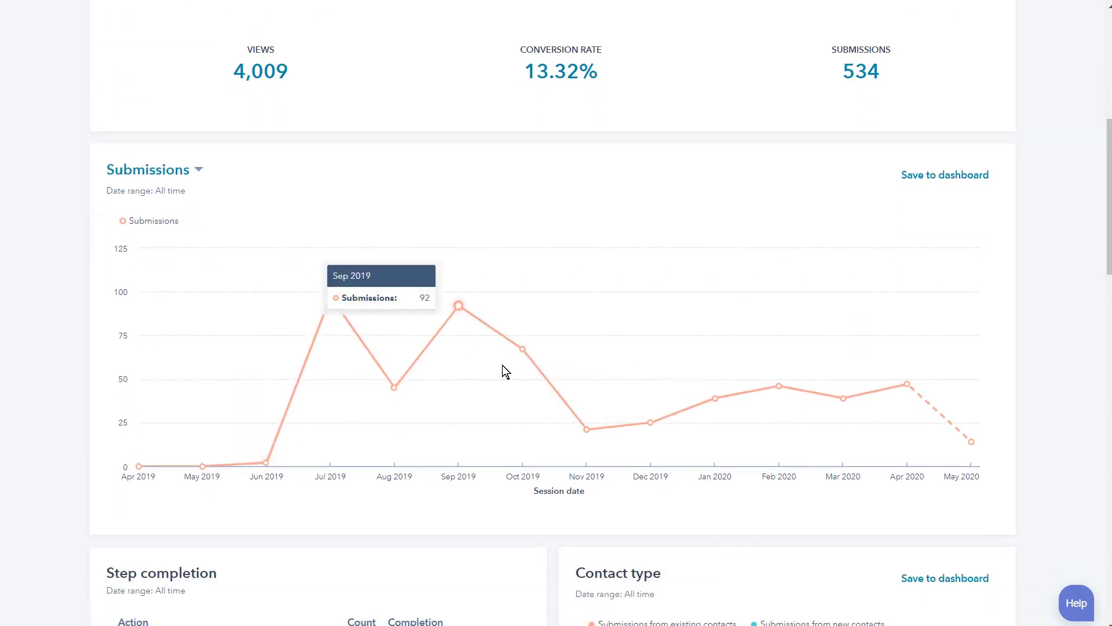
click(199, 172)
click(181, 211)
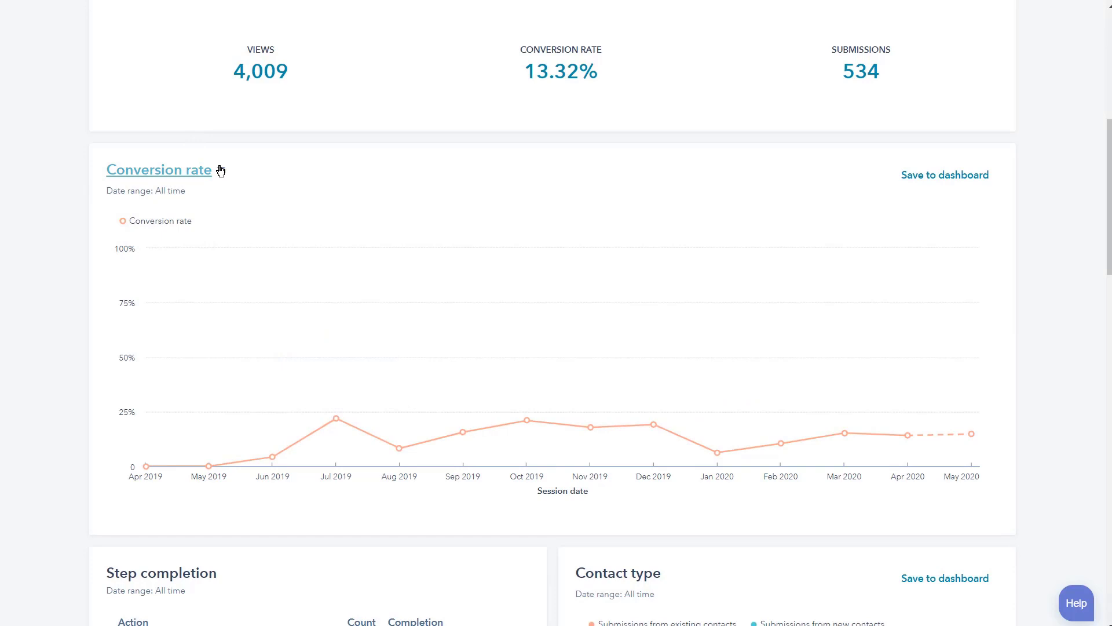
click(220, 170)
click(171, 240)
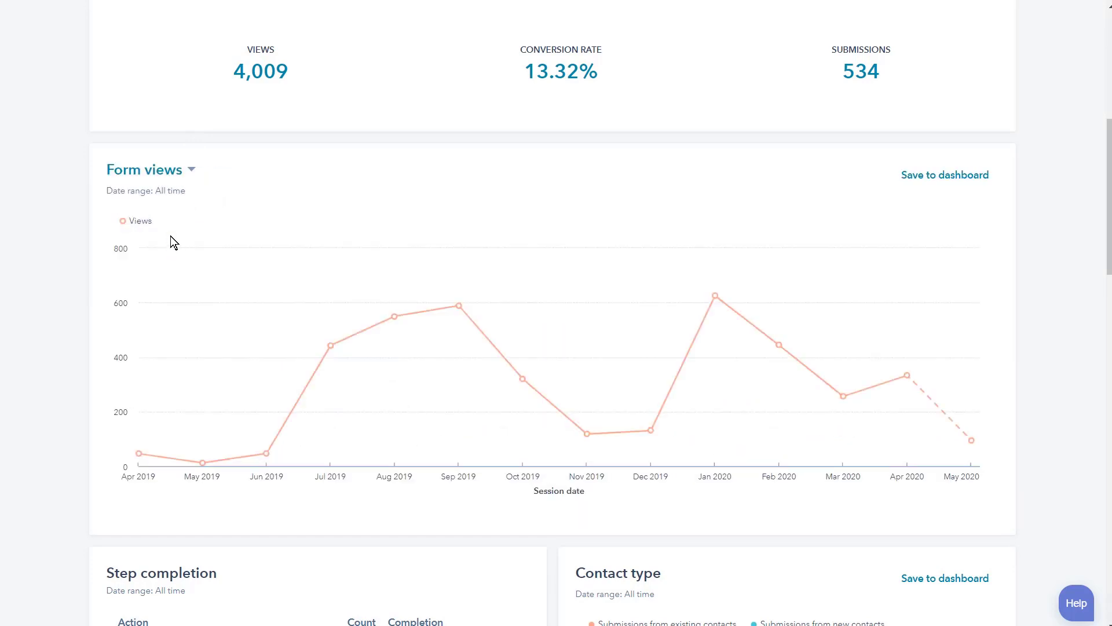
click(194, 172)
click(165, 268)
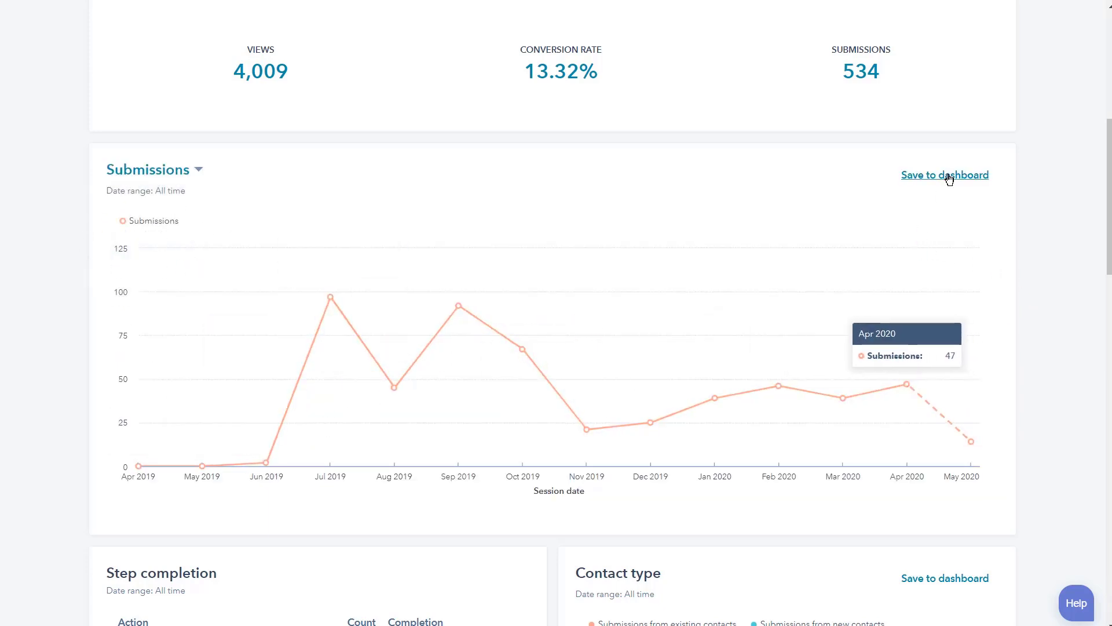
Inspect the Submissions chart points, Step completion funnel and Contact type pie (293 new, 241 existing)
scroll(949, 178, down, 1)
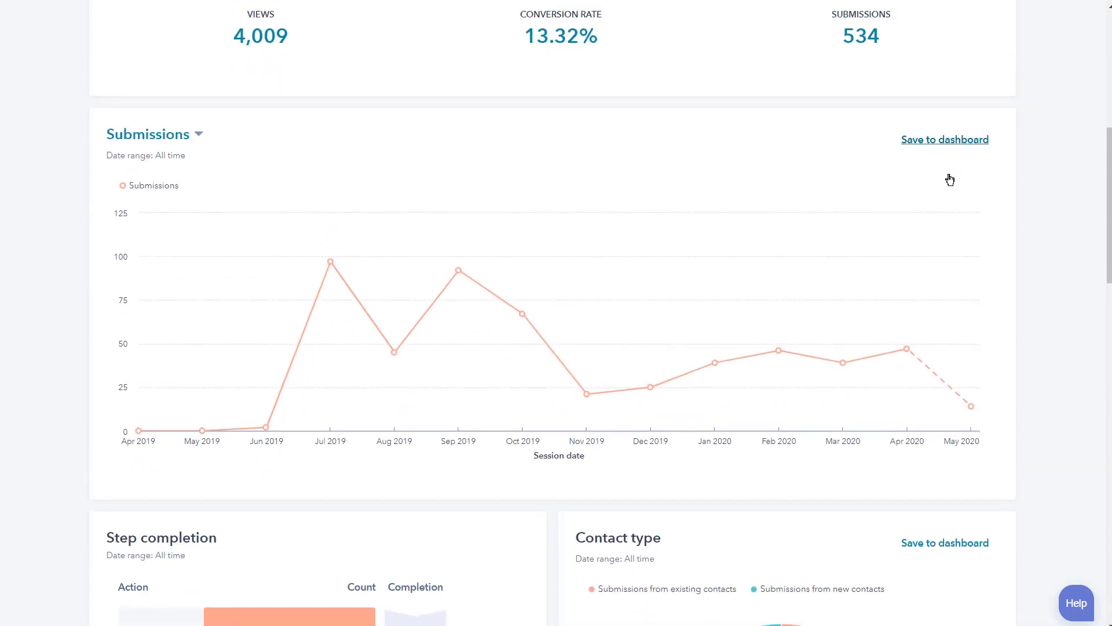
scroll(956, 183, up, 4)
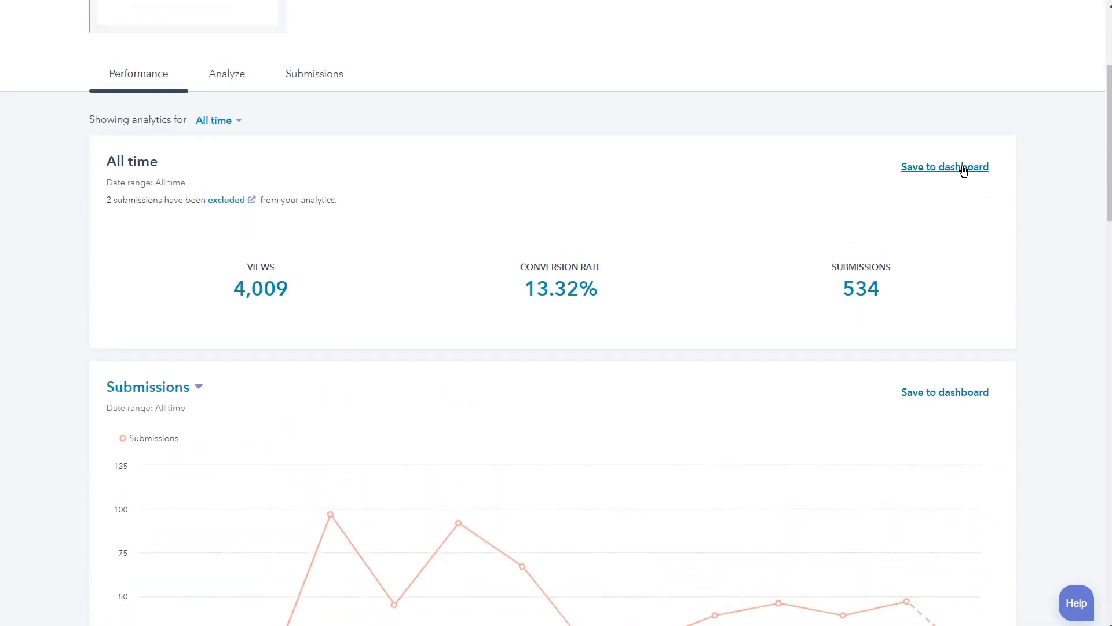
scroll(967, 191, down, 2)
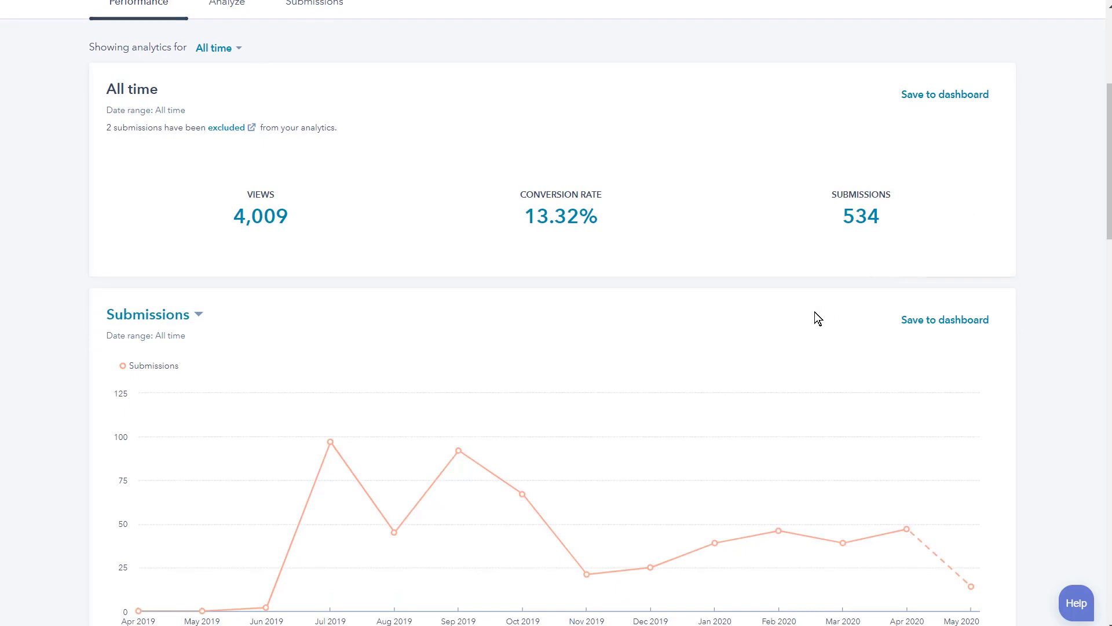
scroll(818, 318, down, 1)
mouse_move(810, 335)
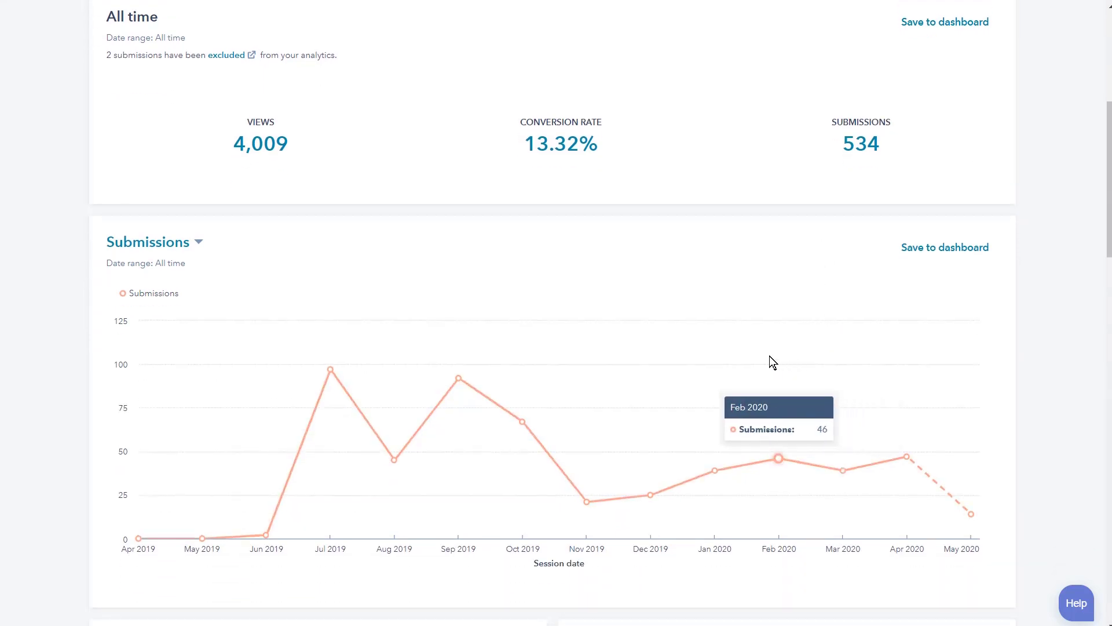
scroll(760, 336, down, 2)
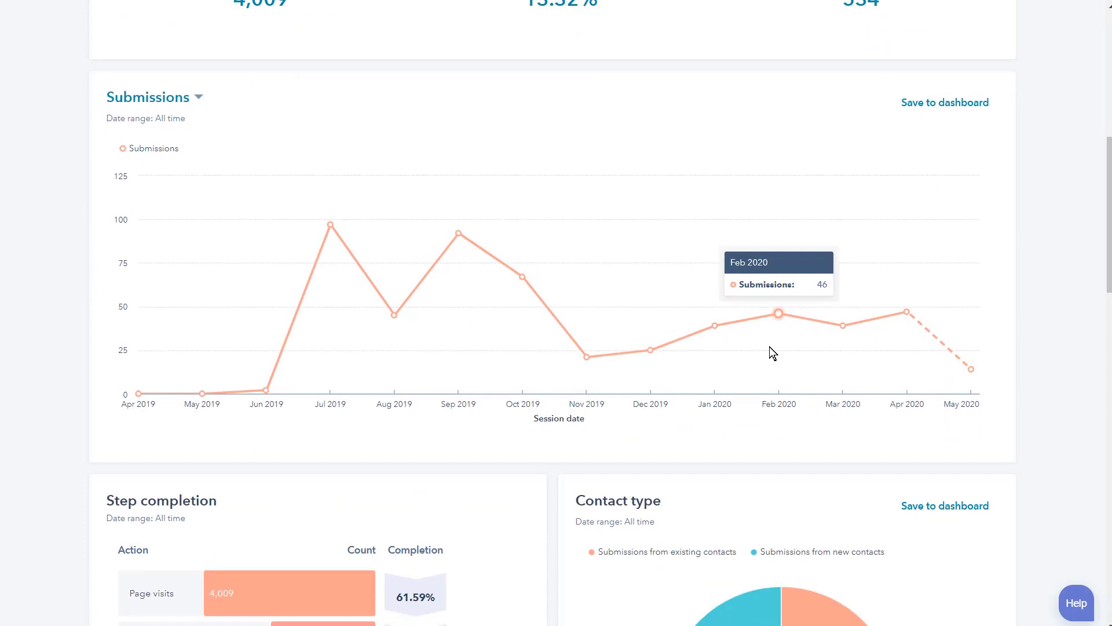
scroll(771, 349, down, 4)
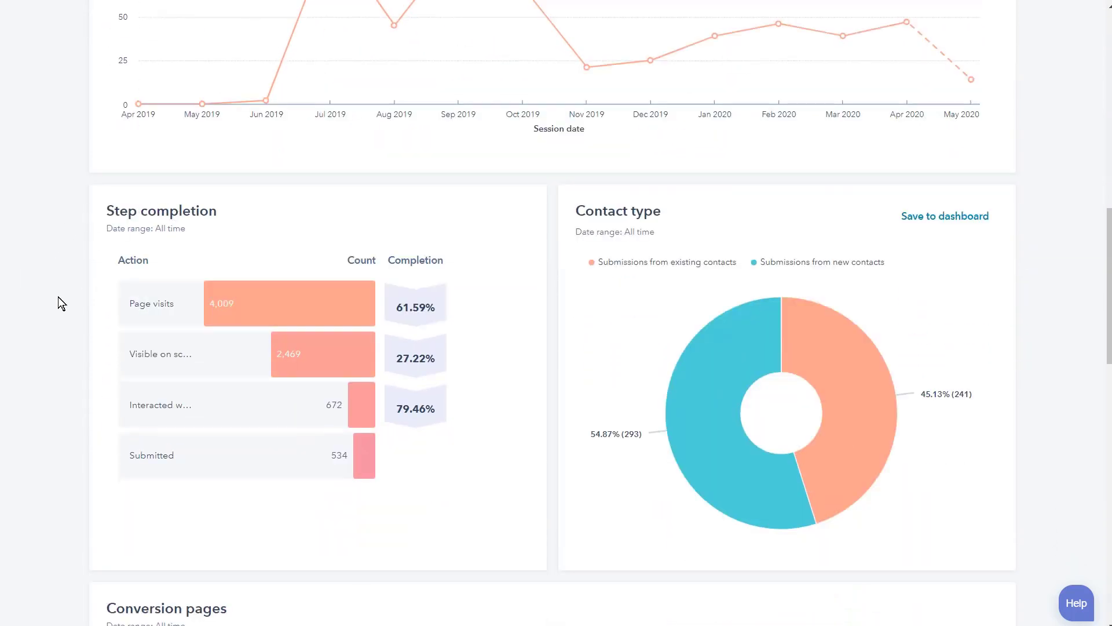
mouse_move(145, 299)
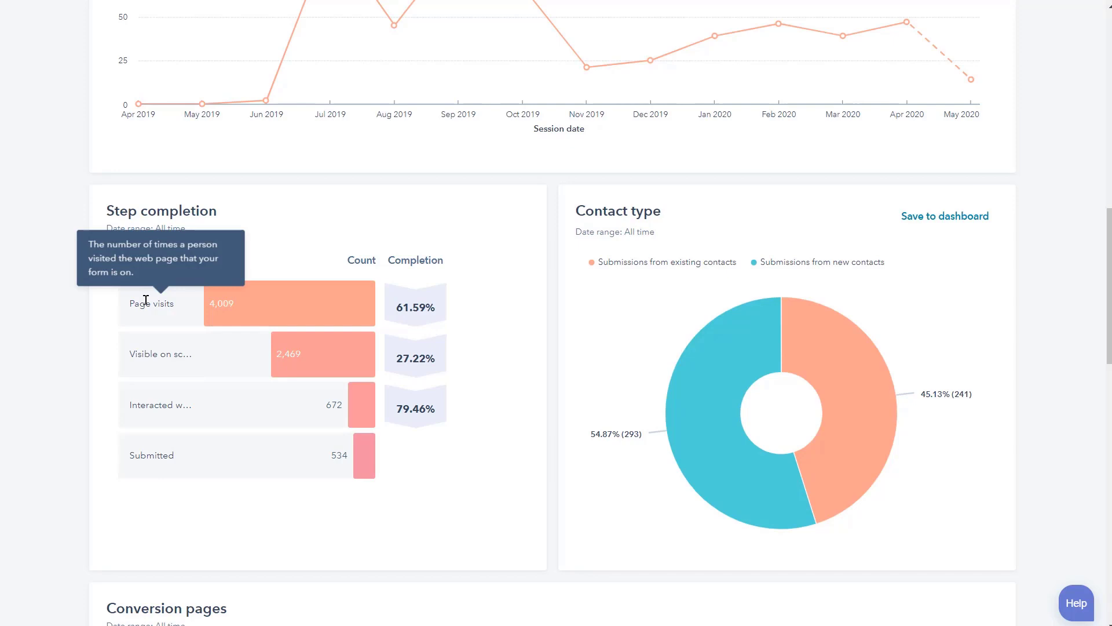
mouse_move(172, 365)
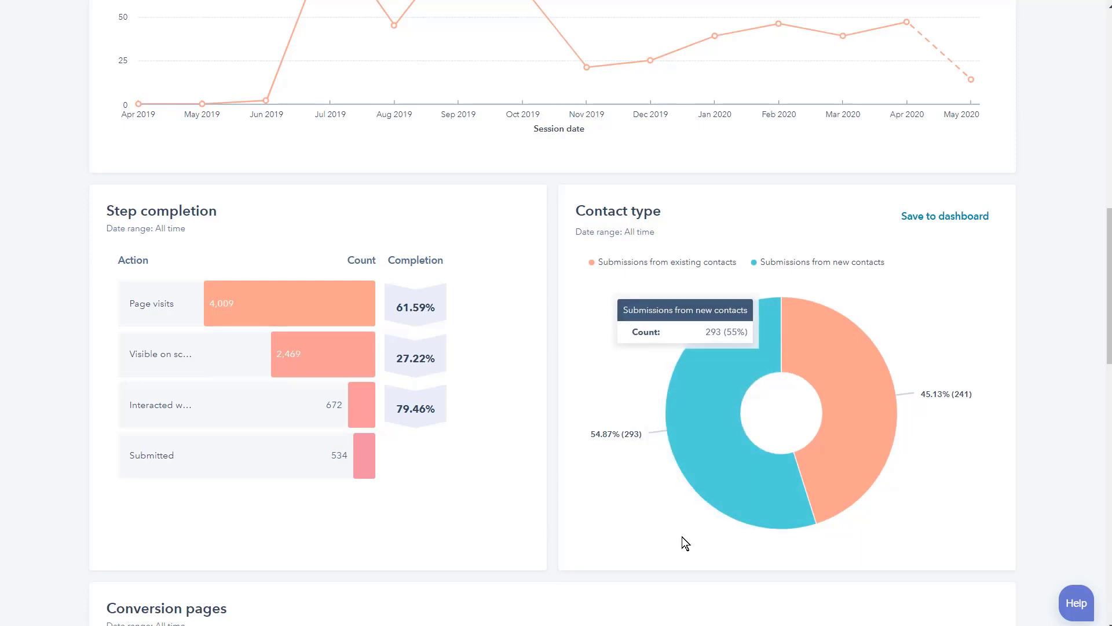
Scroll down to inspect the Conversion pages and Submissions by source tables, then return to the top
scroll(619, 484, down, 6)
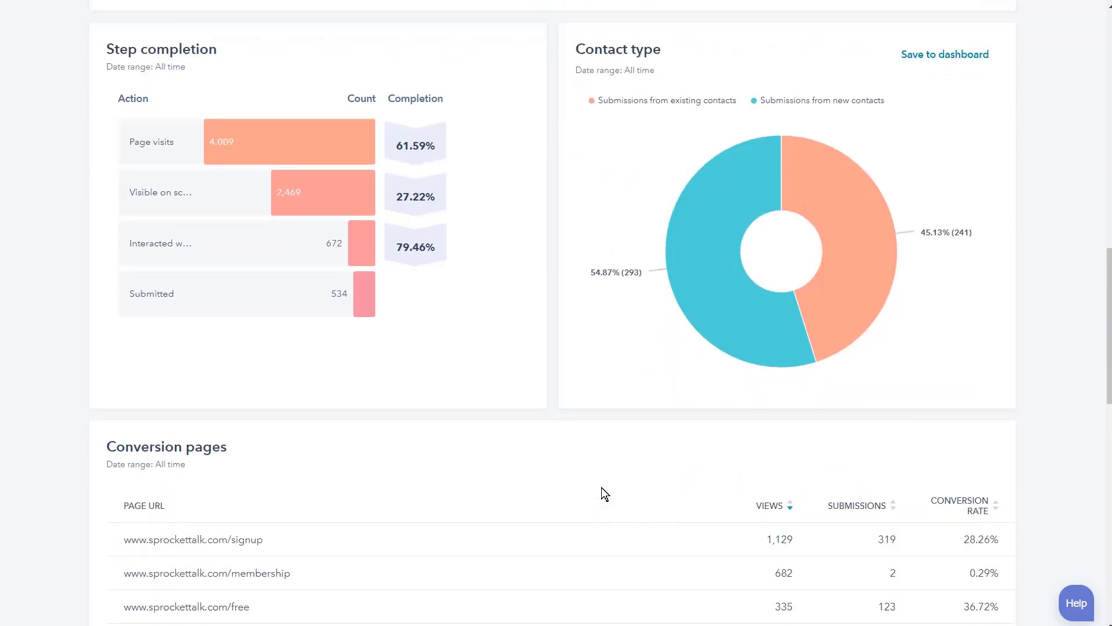
scroll(610, 488, down, 4)
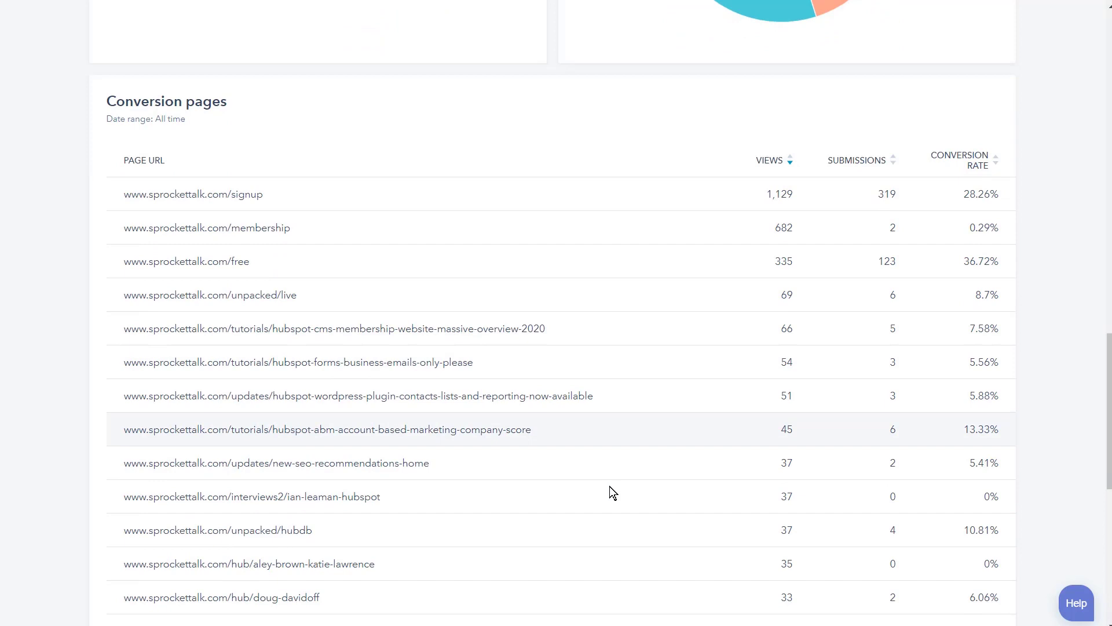
scroll(609, 490, down, 1)
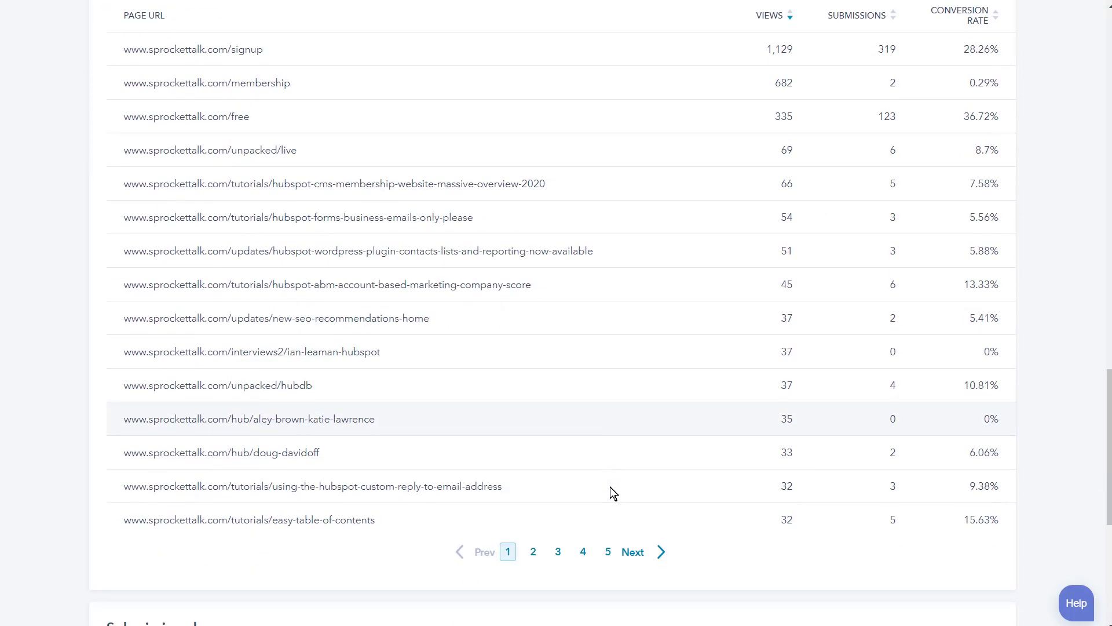
scroll(610, 490, up, 2)
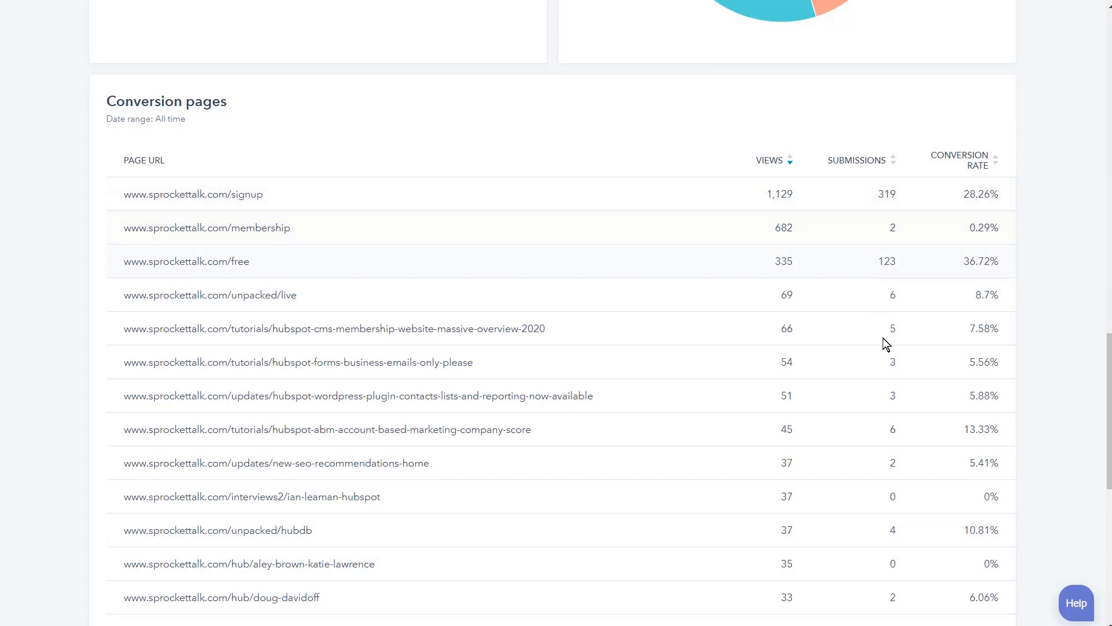
scroll(979, 475, down, 3)
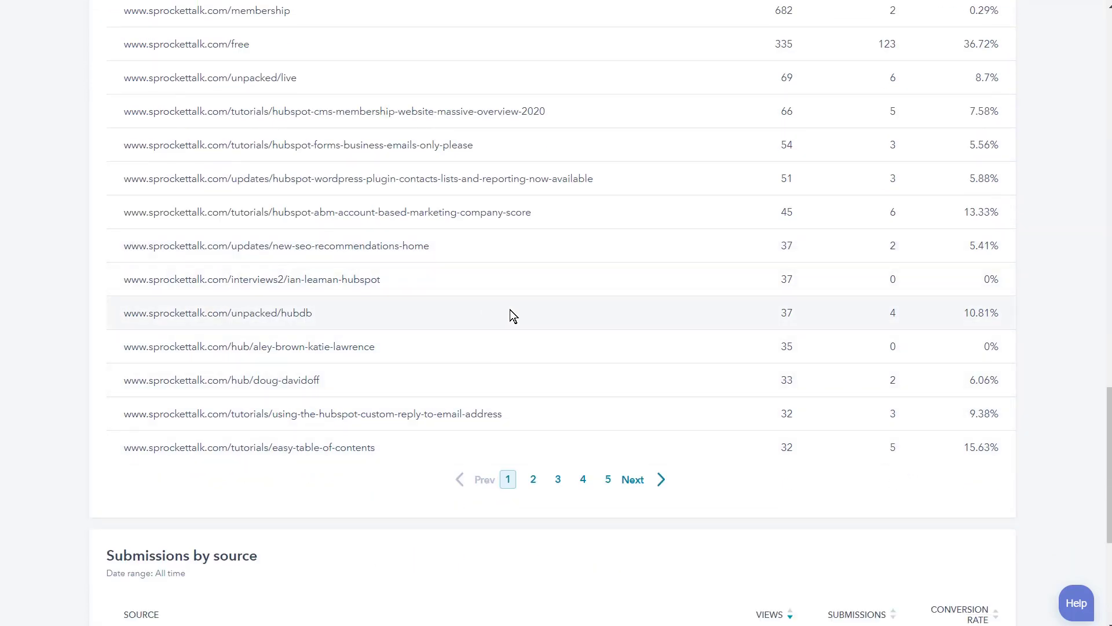
scroll(510, 316, down, 2)
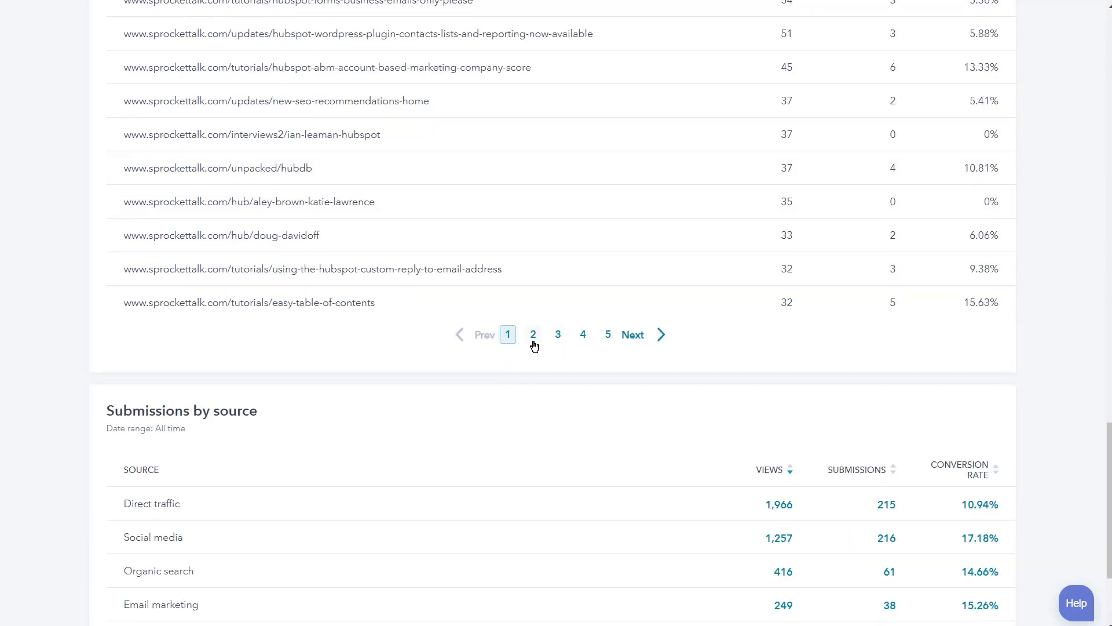
scroll(574, 360, down, 3)
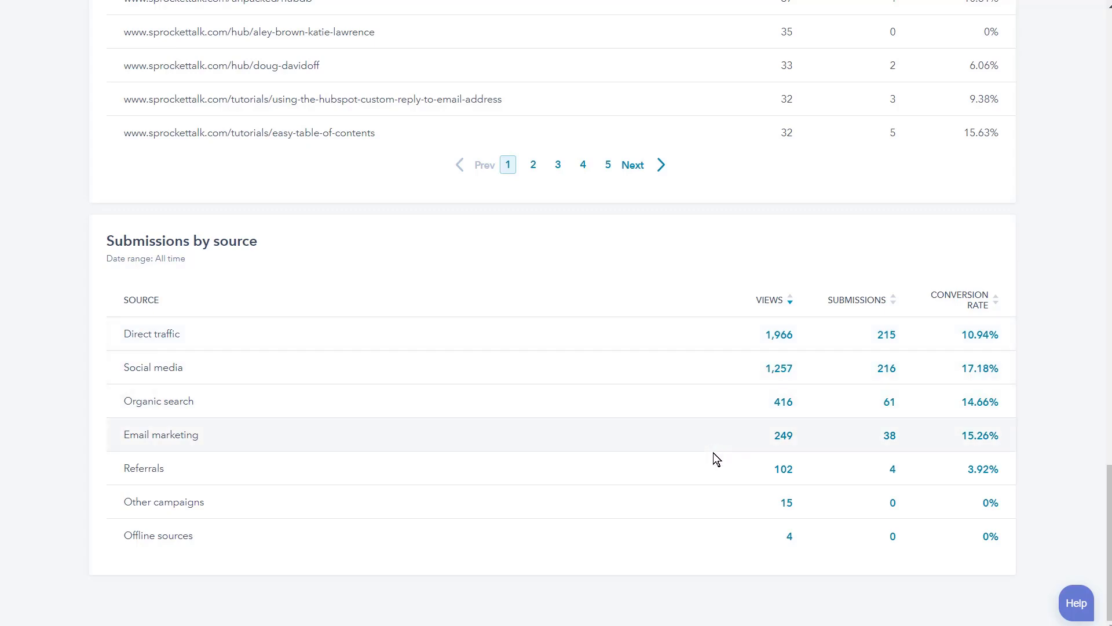
scroll(475, 471, up, 20)
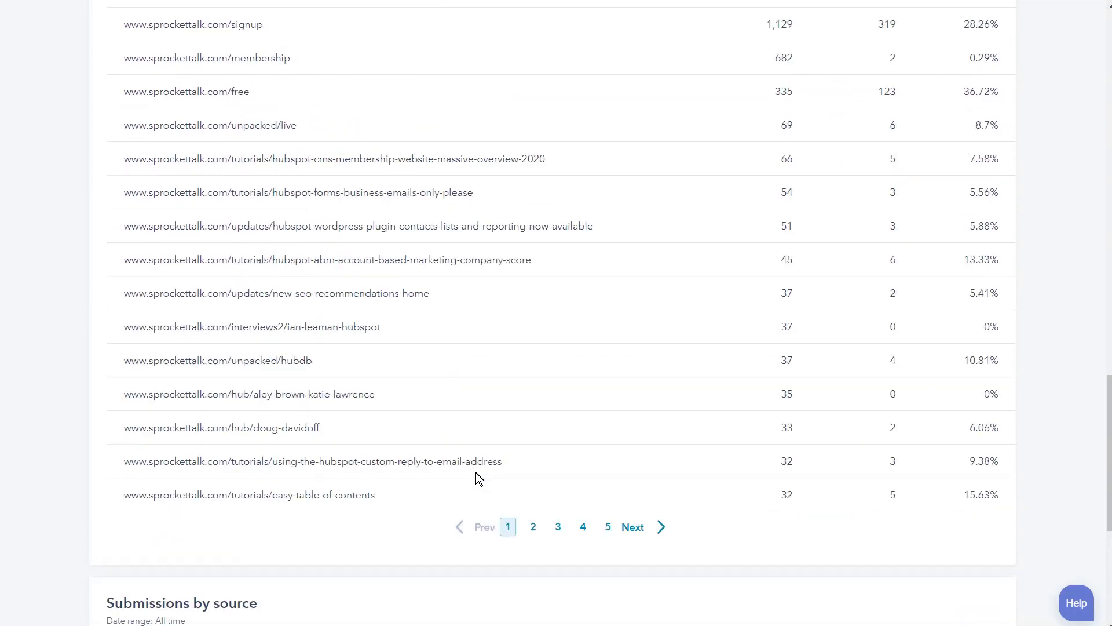
scroll(476, 474, up, 8)
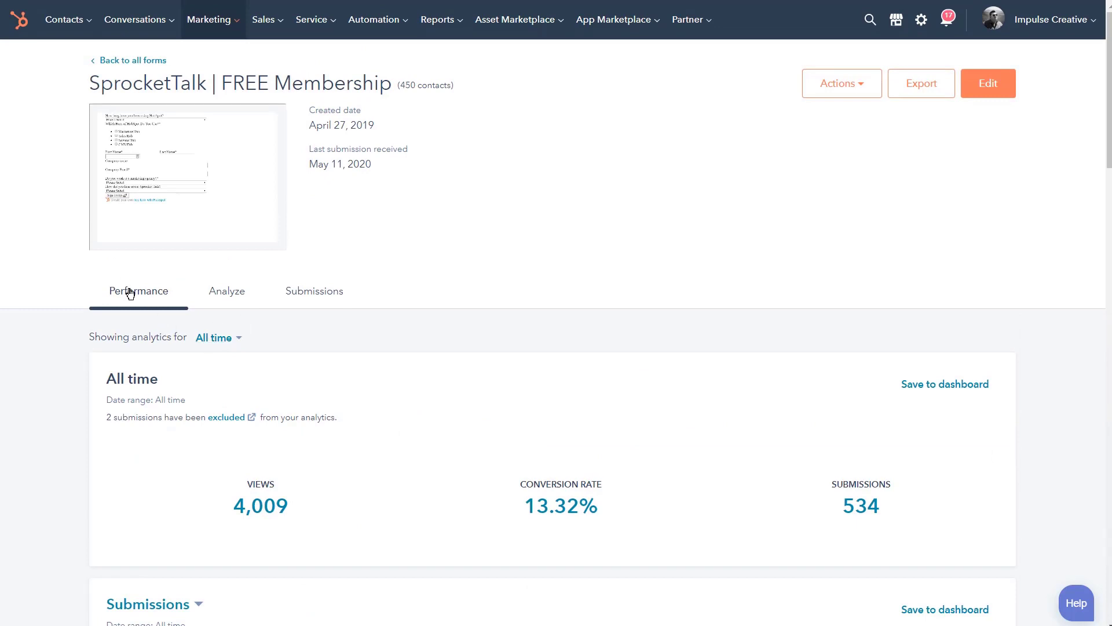
In the Analyze tab, limit Overall responses to Optional fields, then show all fields again
click(234, 298)
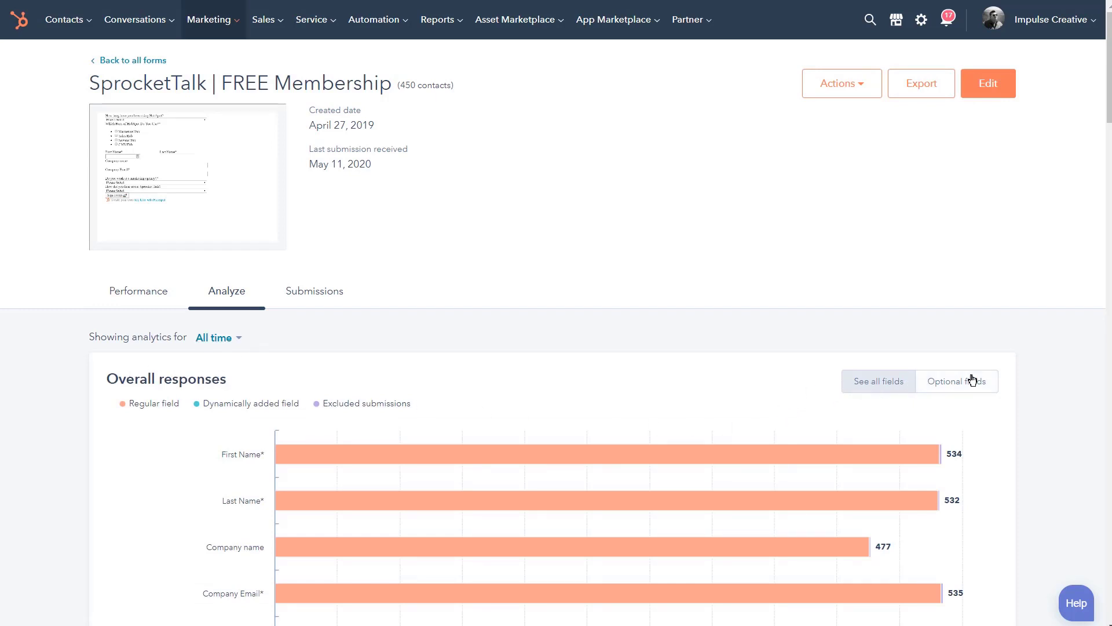
scroll(611, 383, down, 3)
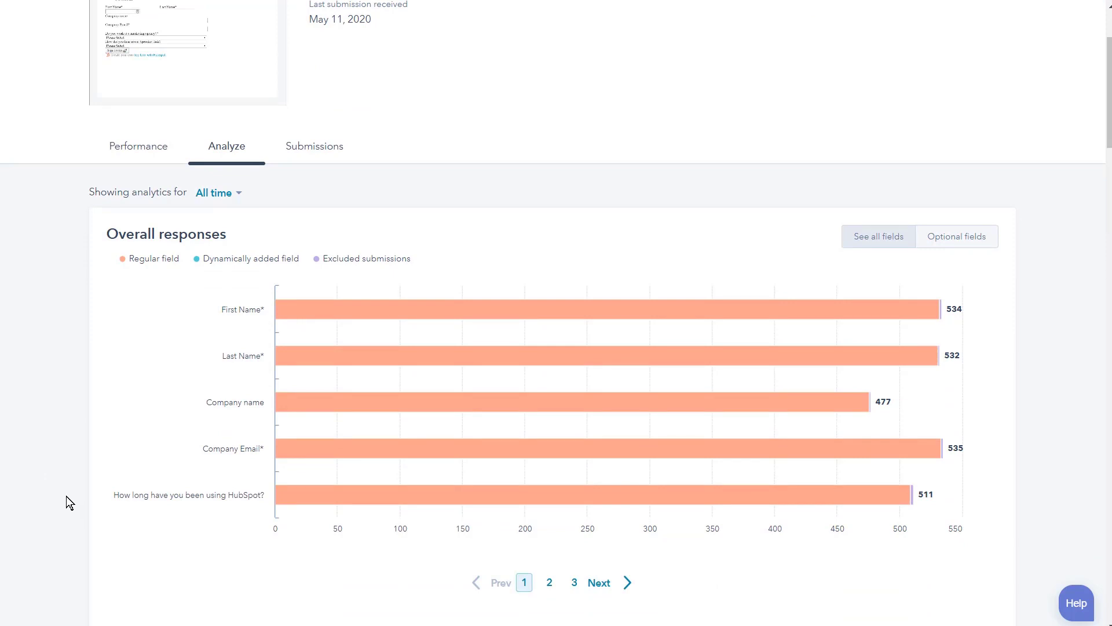
click(970, 241)
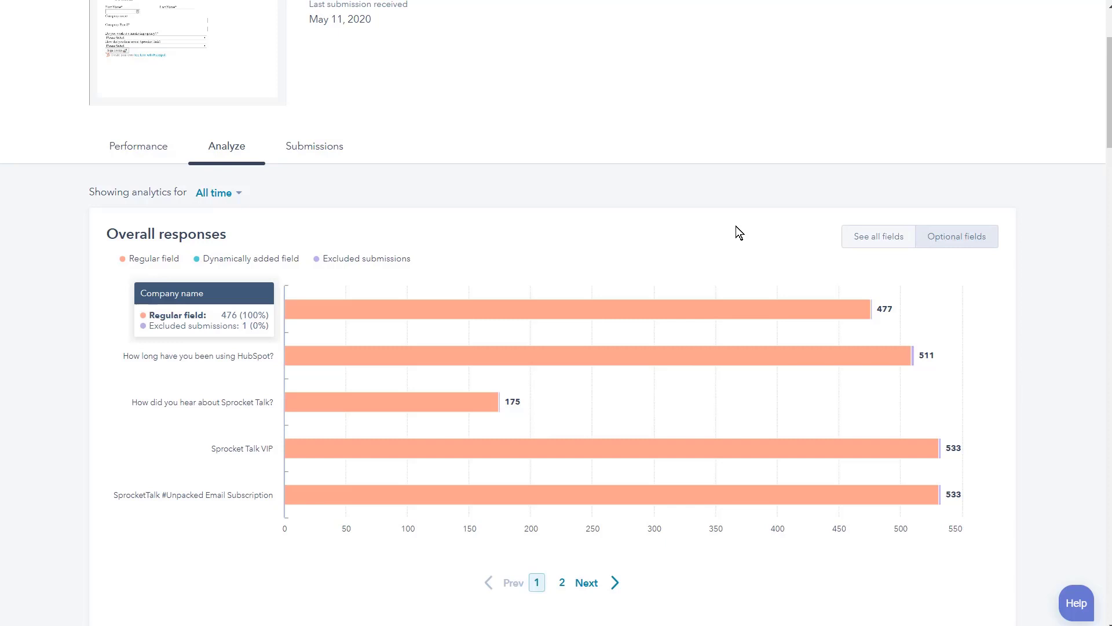
click(869, 236)
scroll(162, 195, down, 1)
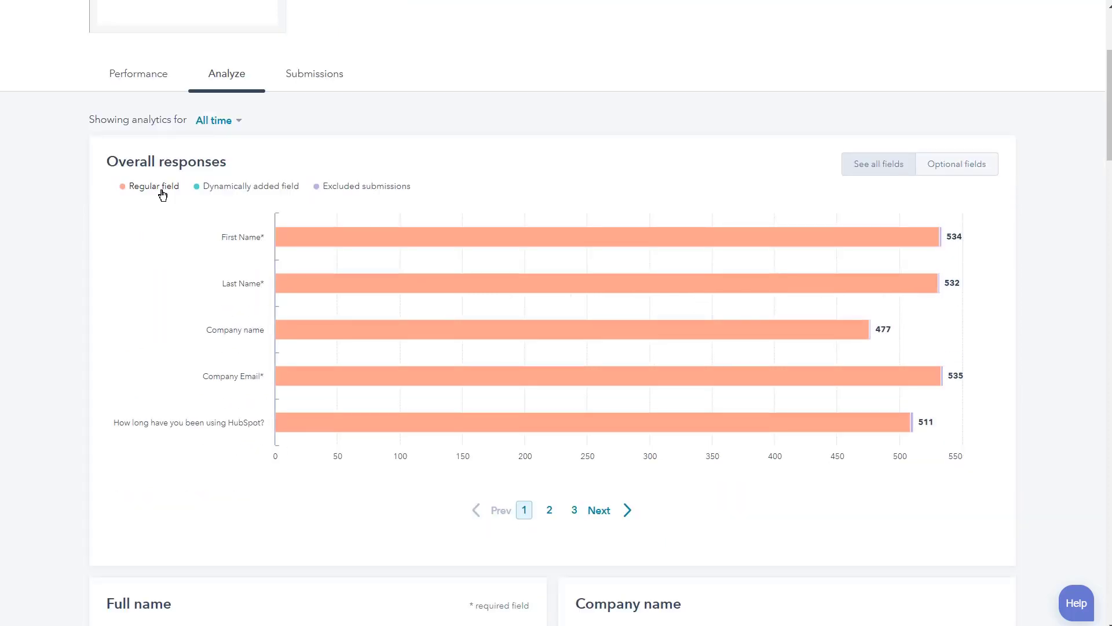
Hide and restore the regular fields, excluded submissions and dynamically added fields series in the chart
click(162, 195)
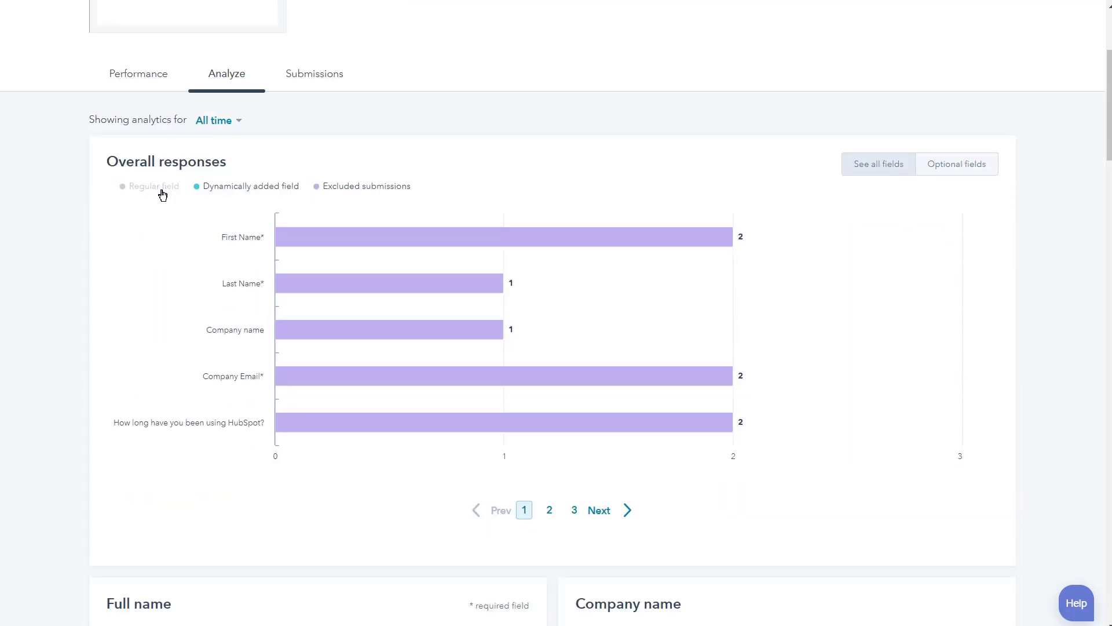
click(358, 190)
click(331, 187)
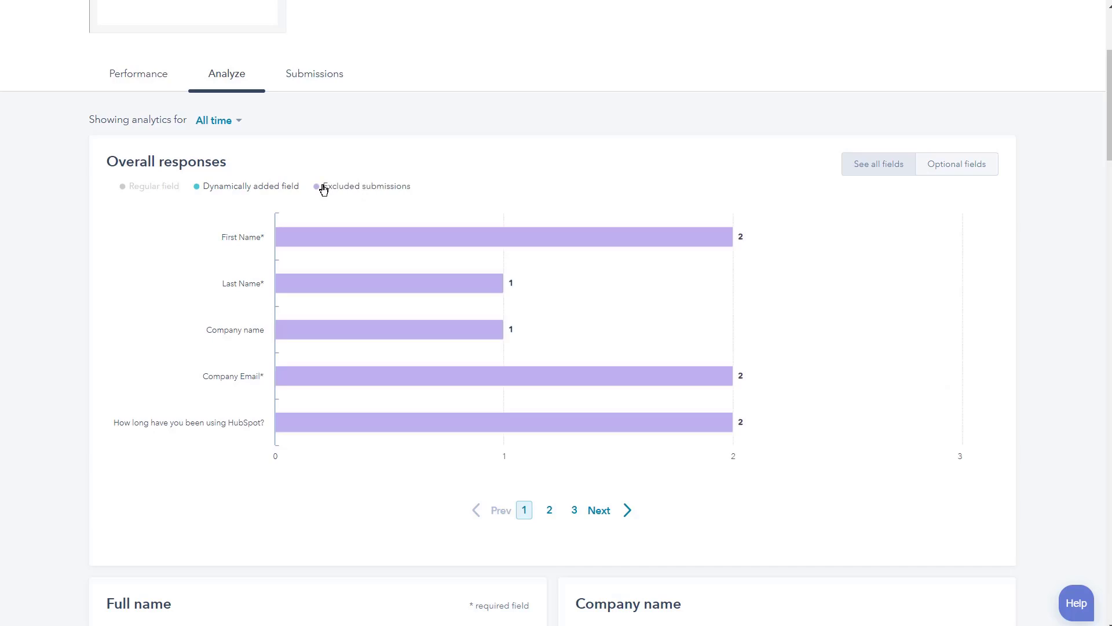
click(256, 190)
click(258, 190)
click(167, 189)
click(145, 183)
scroll(23, 304, down, 6)
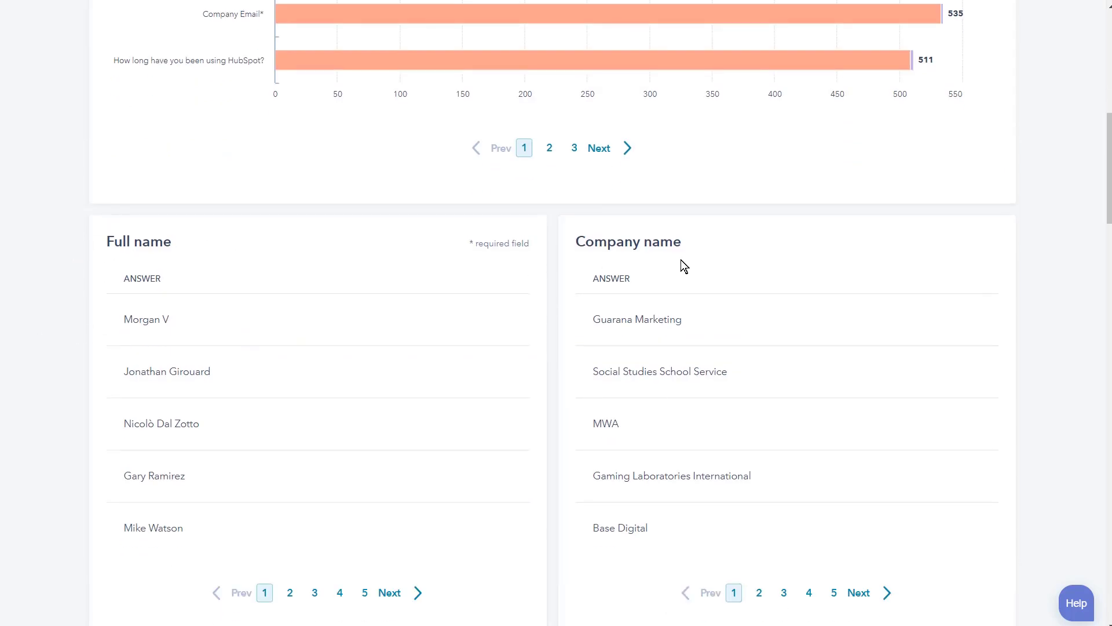
scroll(307, 296, down, 18)
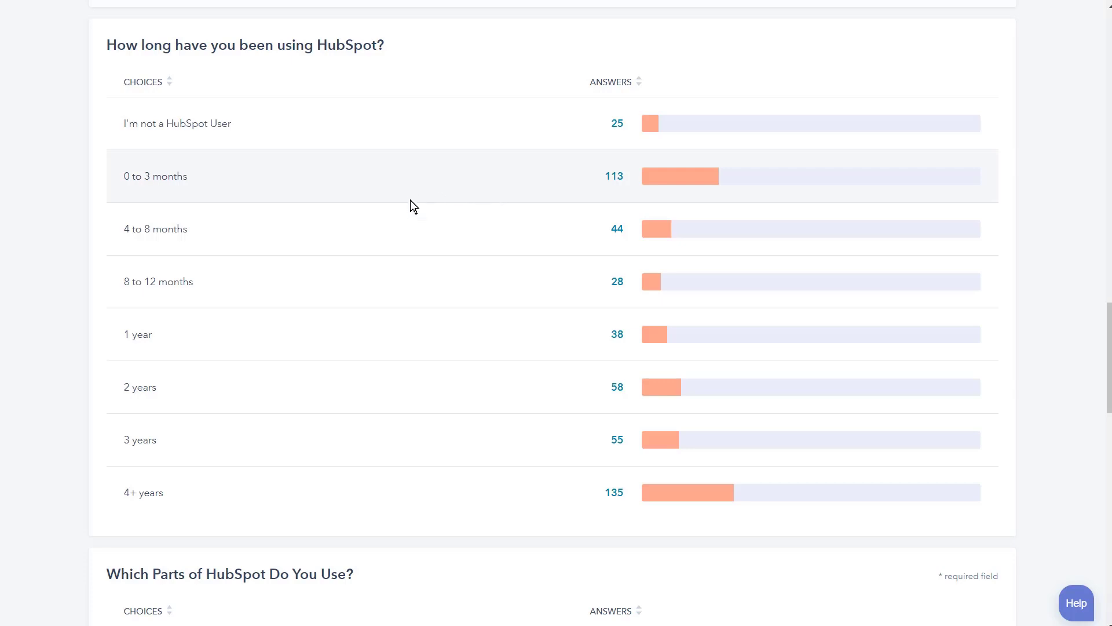
scroll(410, 200, down, 8)
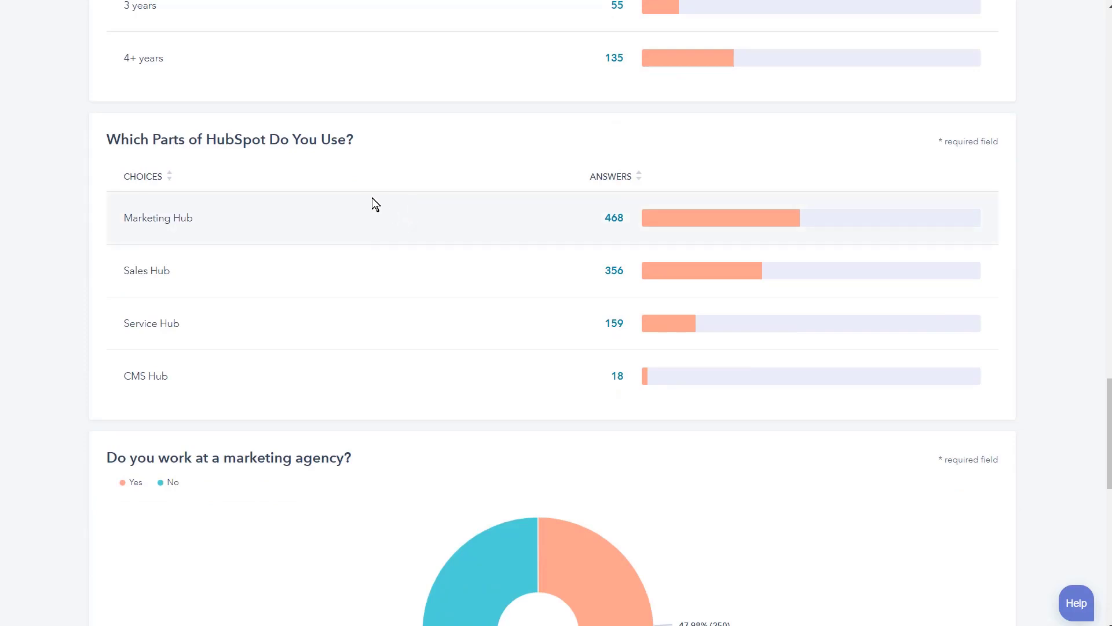
scroll(428, 244, down, 1)
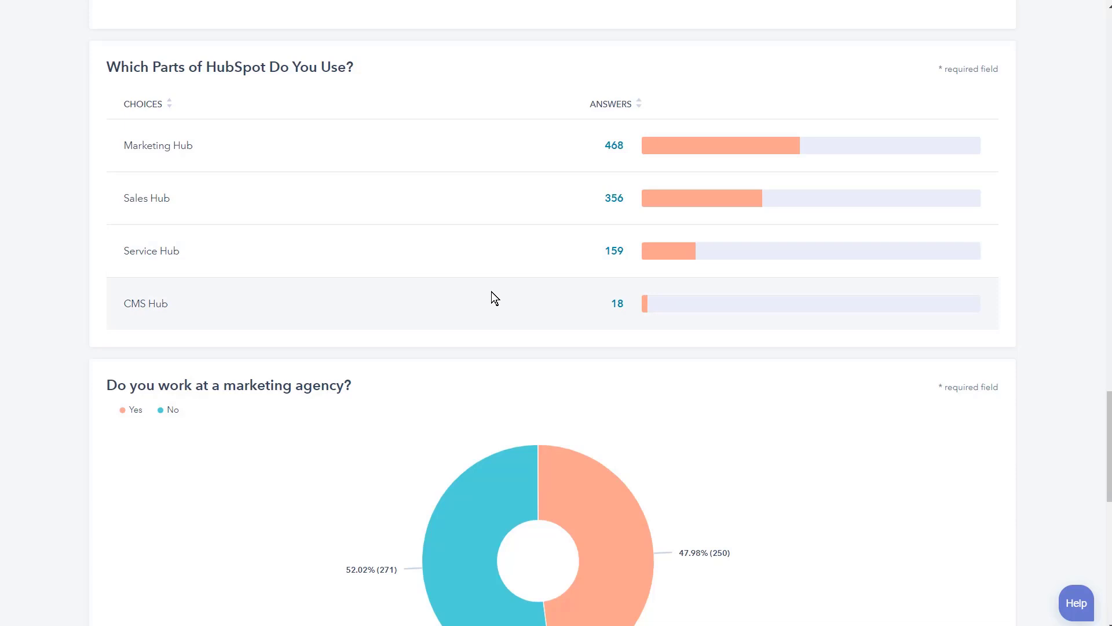
scroll(491, 293, down, 3)
scroll(184, 337, down, 3)
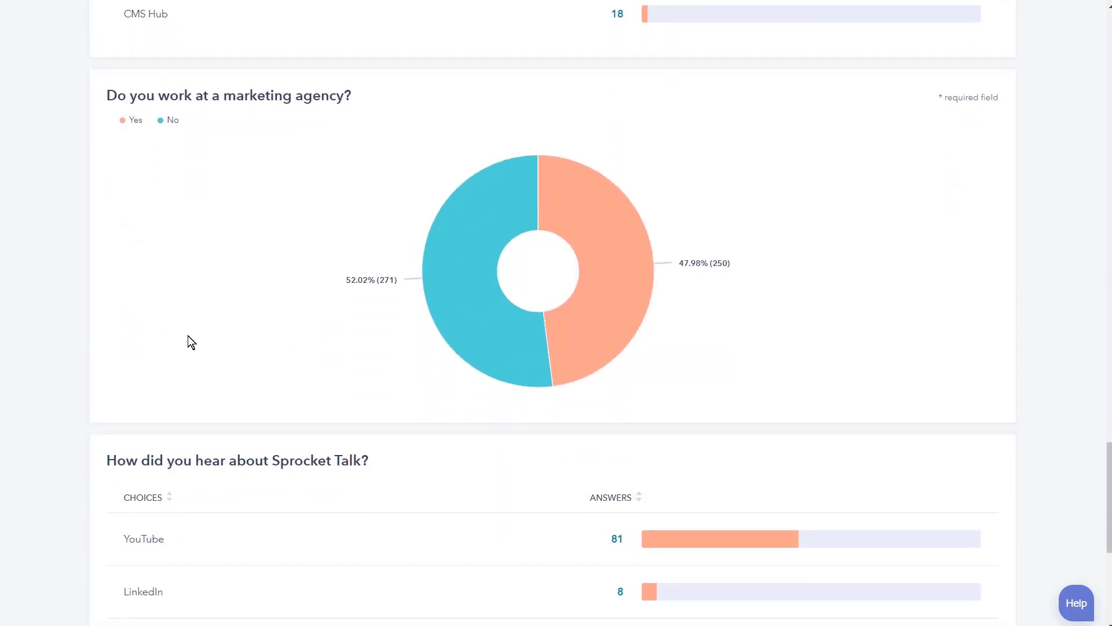
scroll(189, 337, down, 6)
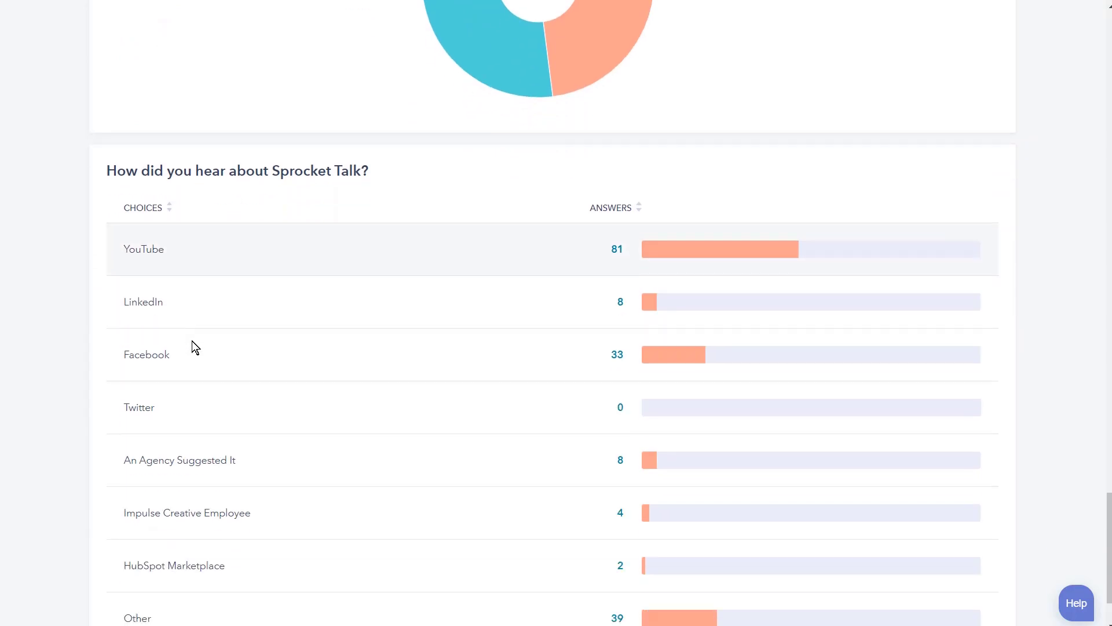
scroll(852, 163, down, 2)
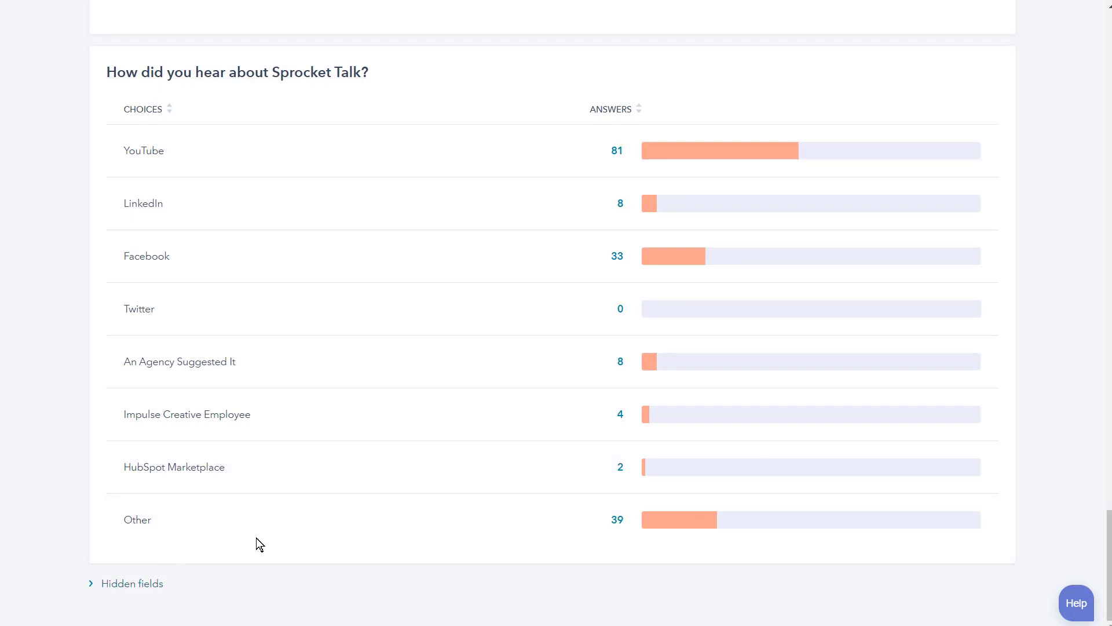
scroll(327, 341, up, 15)
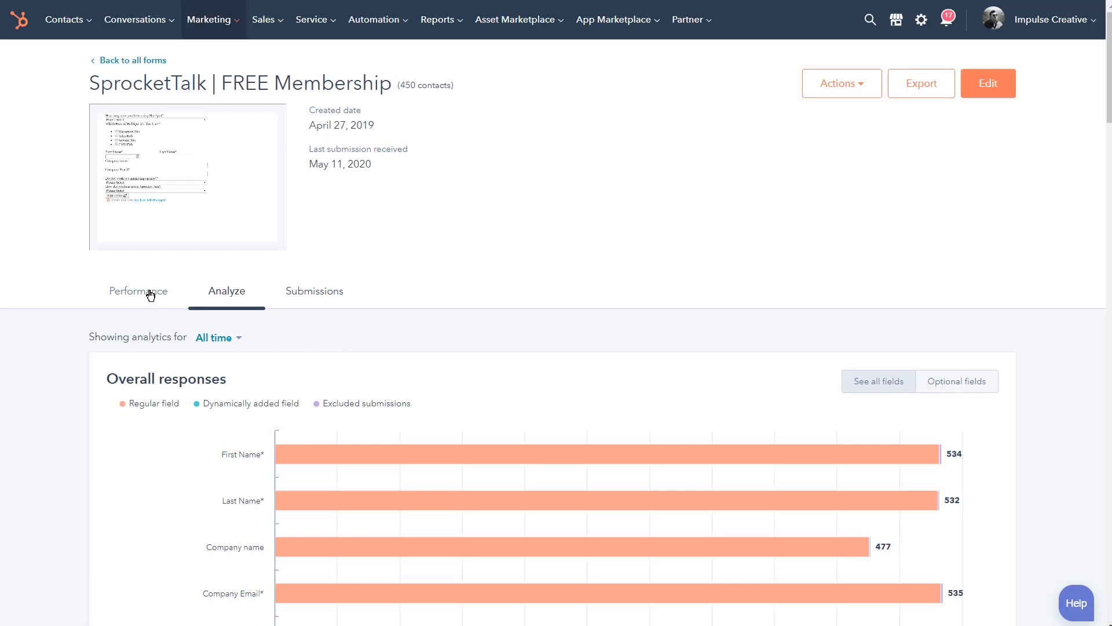
click(148, 293)
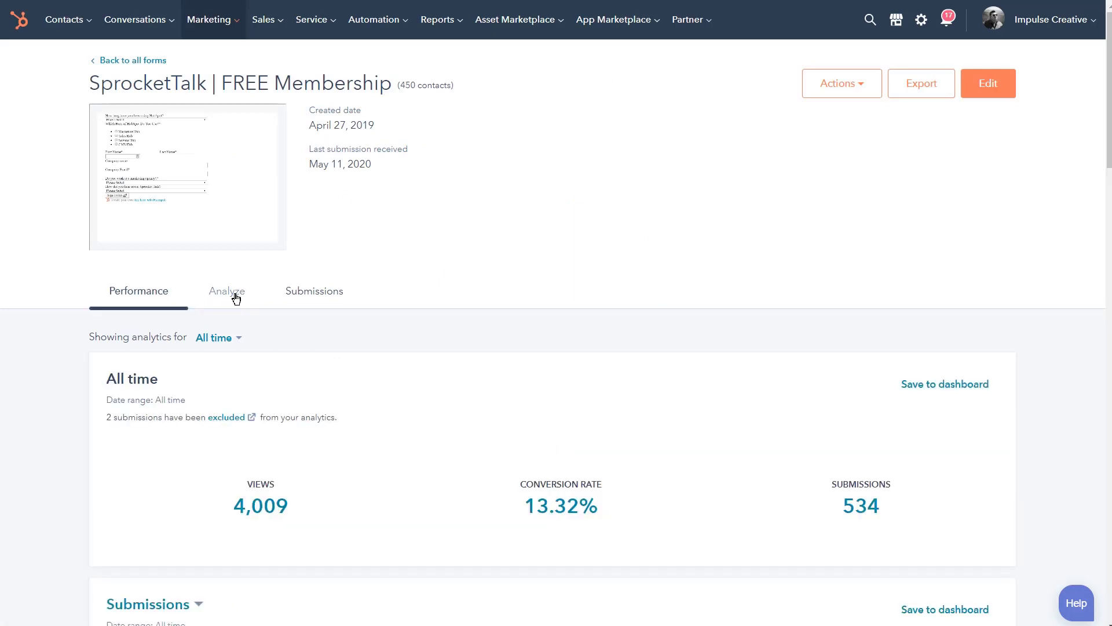
click(236, 298)
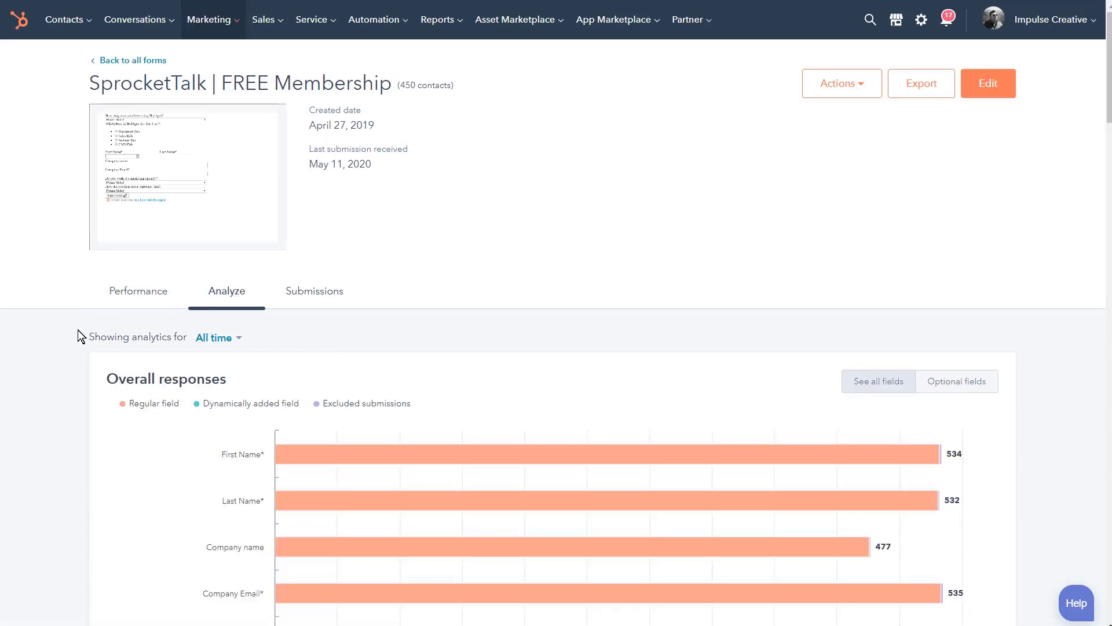